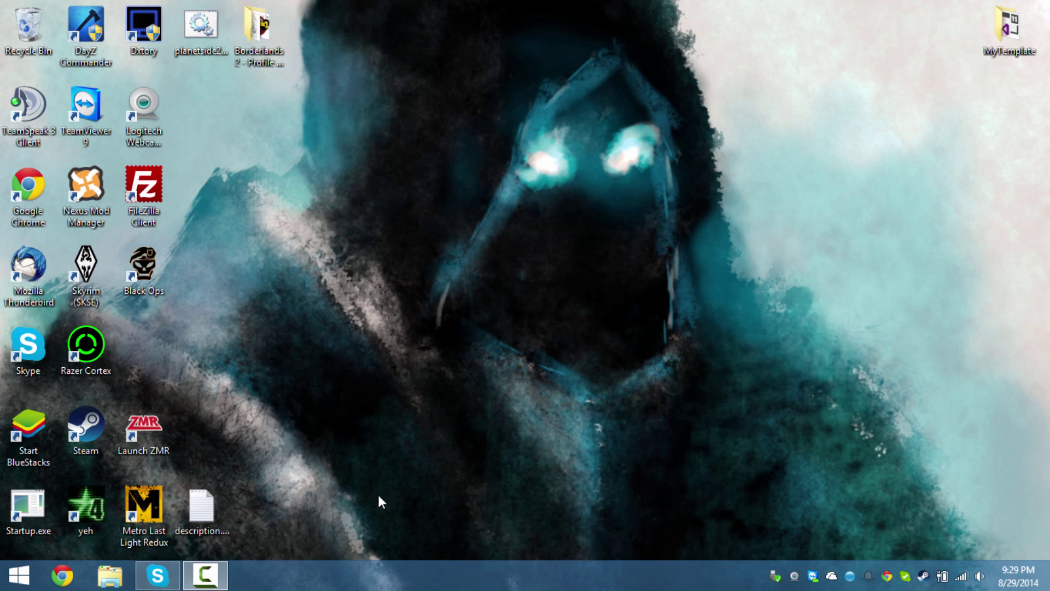
Move the Razer Cortex shortcut to desktop centre, empty the Recycle Bin, and launch Cortex.
{"action": "left_click_drag", "start_coordinate": [86, 347], "coordinate": [548, 267]}
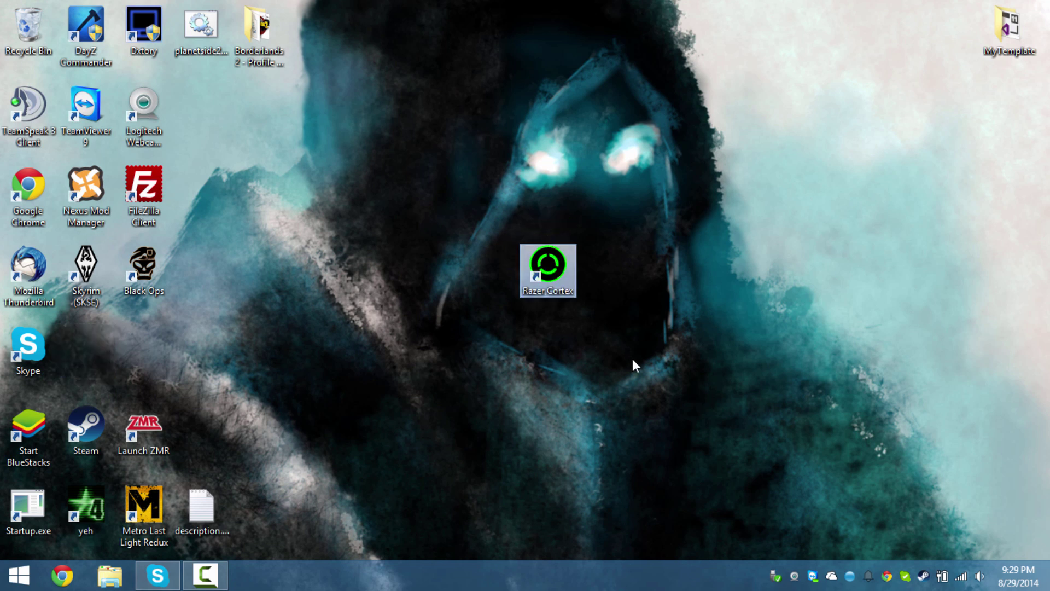
{"action": "left_click", "coordinate": [636, 366]}
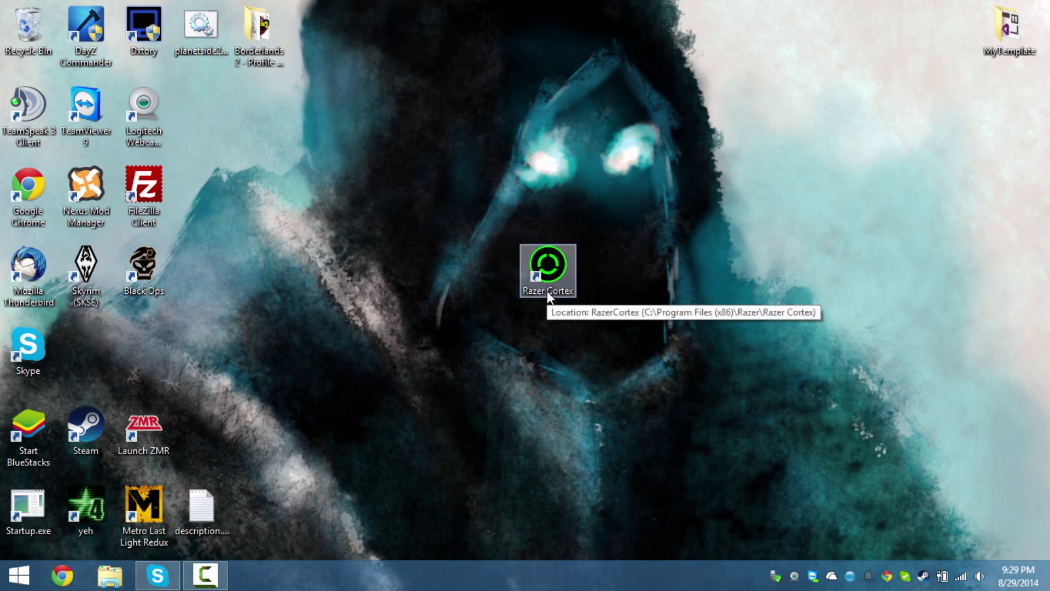
{"action": "right_click", "coordinate": [34, 24]}
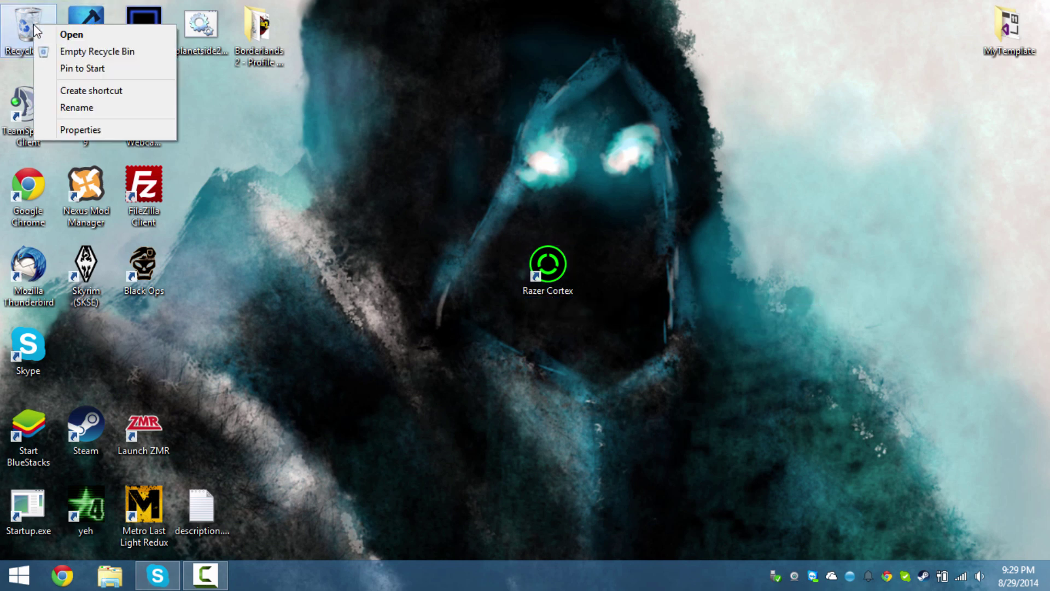
{"action": "left_click", "coordinate": [66, 52]}
{"action": "left_click", "coordinate": [582, 344]}
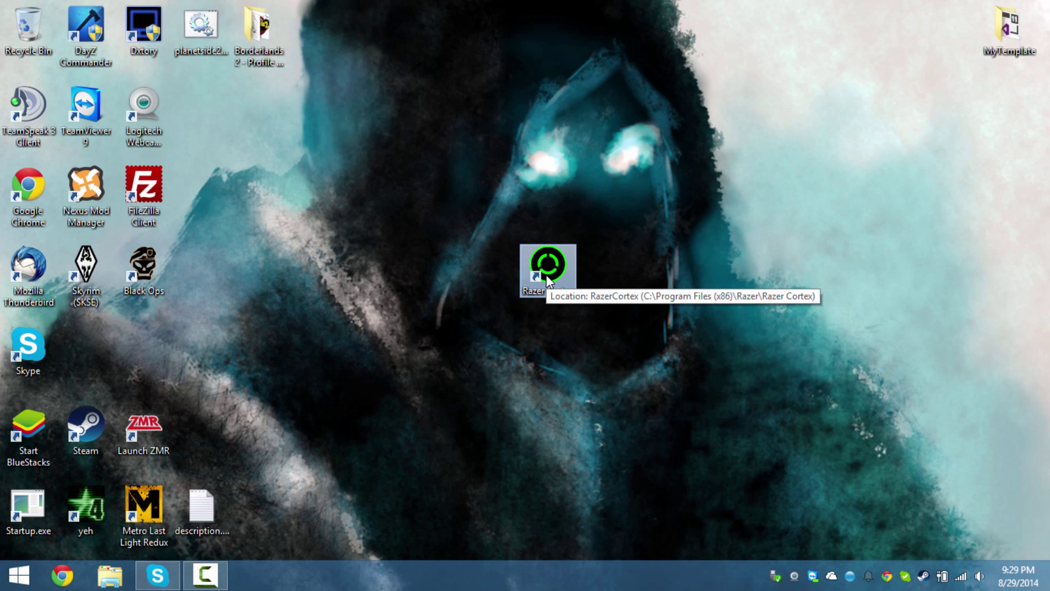
{"action": "double_click", "coordinate": [560, 281]}
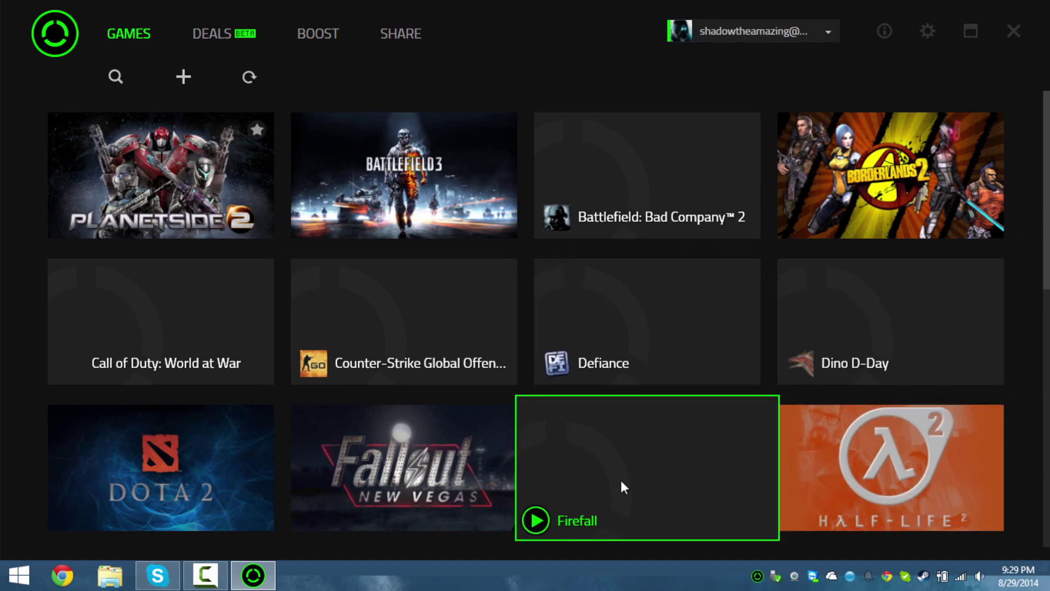
Scroll to Warframe, open its Edit Game page and cancel, then return to the library top.
{"action": "scroll", "coordinate": [621, 484], "scroll_direction": "down", "scroll_amount": 8}
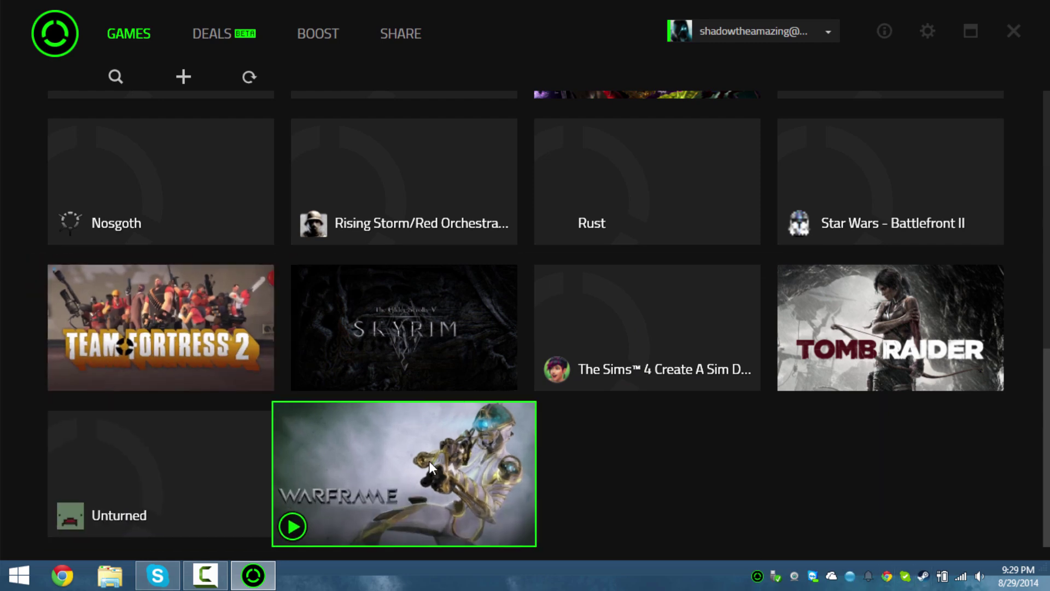
{"action": "left_click", "coordinate": [429, 461]}
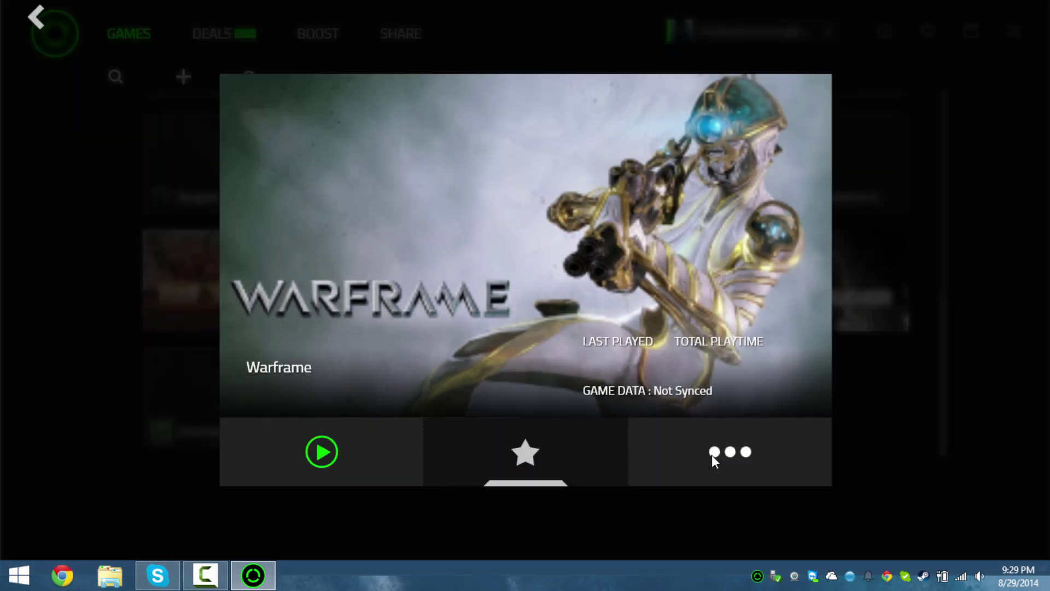
{"action": "left_click", "coordinate": [710, 454]}
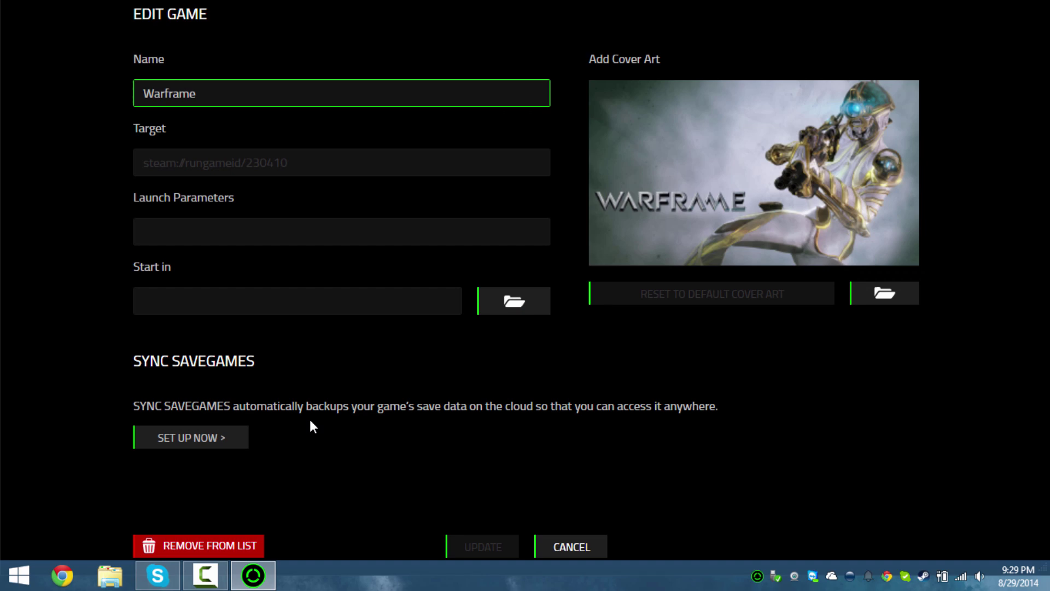
{"action": "left_click", "coordinate": [577, 547]}
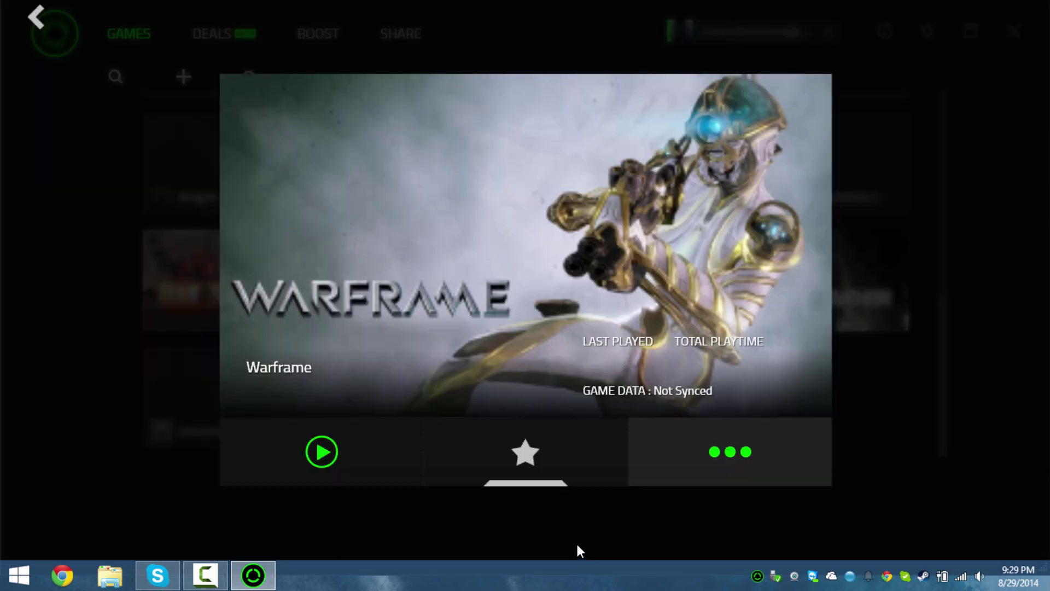
{"action": "left_click", "coordinate": [917, 484]}
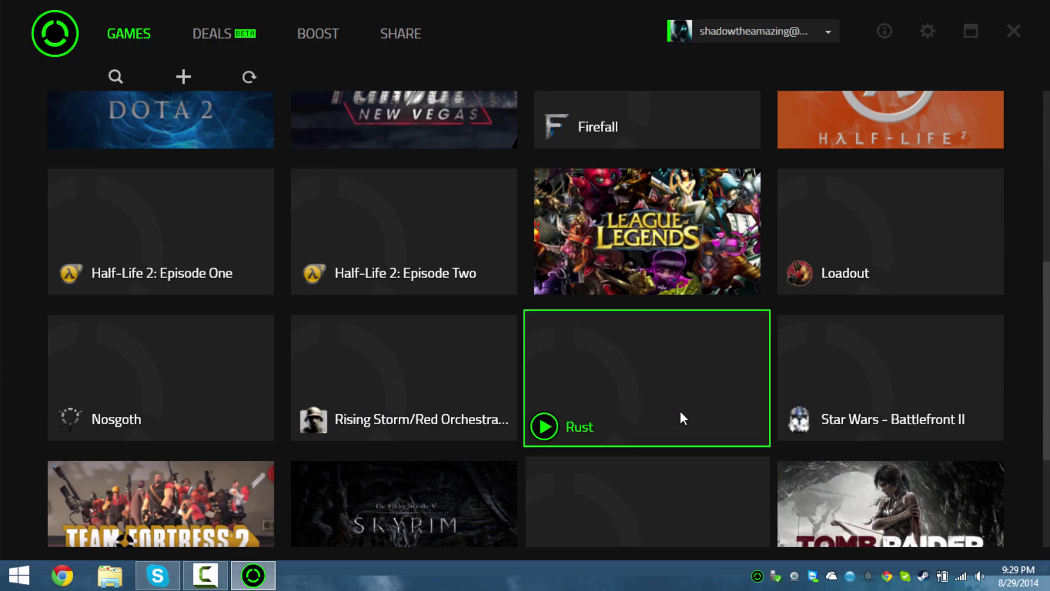
{"action": "scroll", "coordinate": [680, 411], "scroll_direction": "up", "scroll_amount": 6}
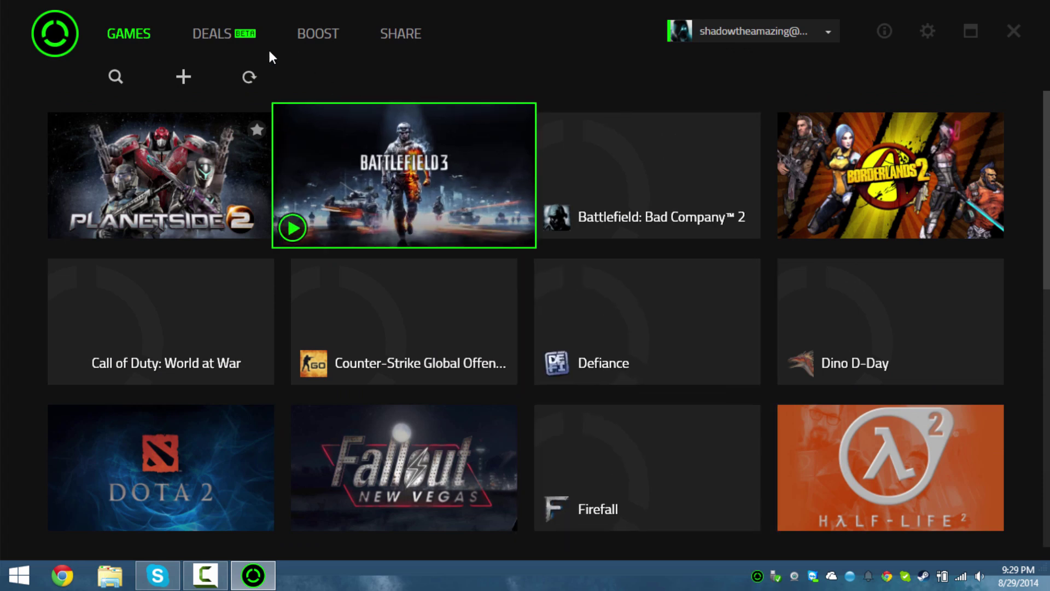
Open Deals and show the previous Deals of the Day offer, then glance at the Games library.
{"action": "left_click", "coordinate": [216, 34]}
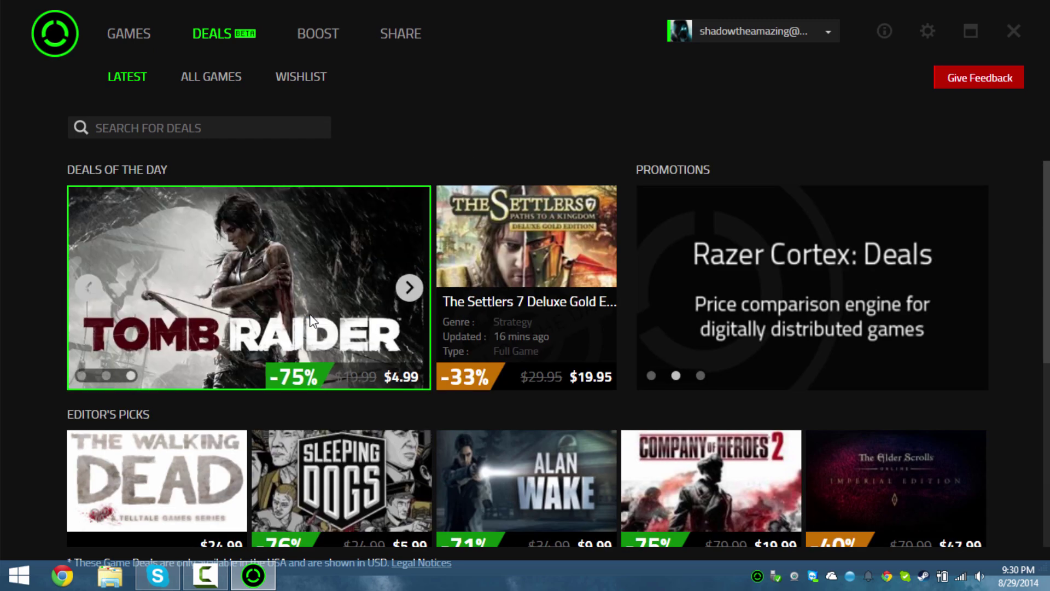
{"action": "left_click", "coordinate": [89, 288]}
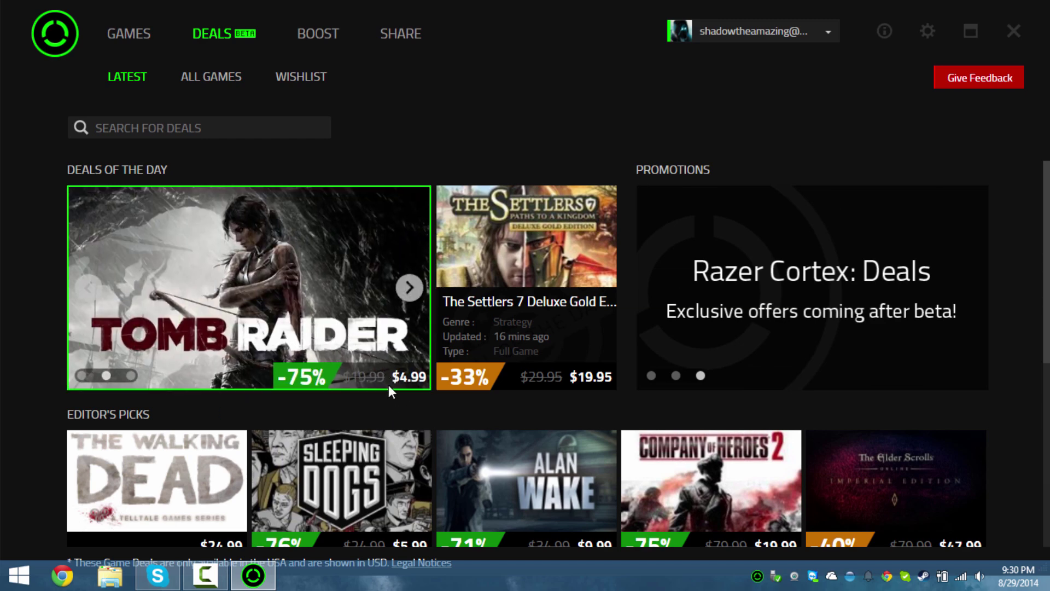
{"action": "left_click", "coordinate": [131, 36]}
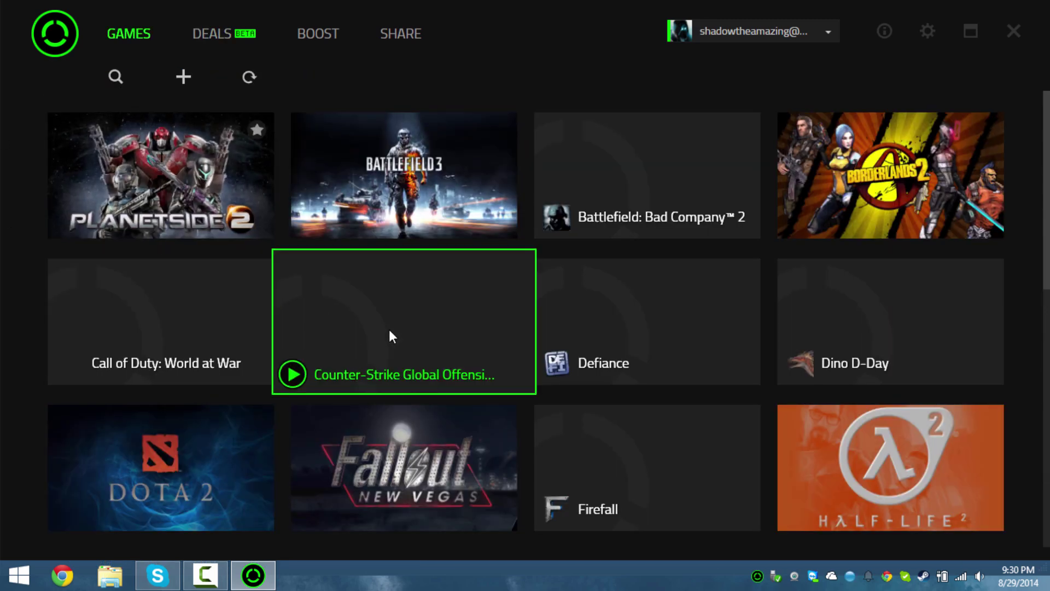
{"action": "scroll", "coordinate": [388, 329], "scroll_direction": "down", "scroll_amount": 5}
{"action": "scroll", "coordinate": [390, 331], "scroll_direction": "down", "scroll_amount": 4}
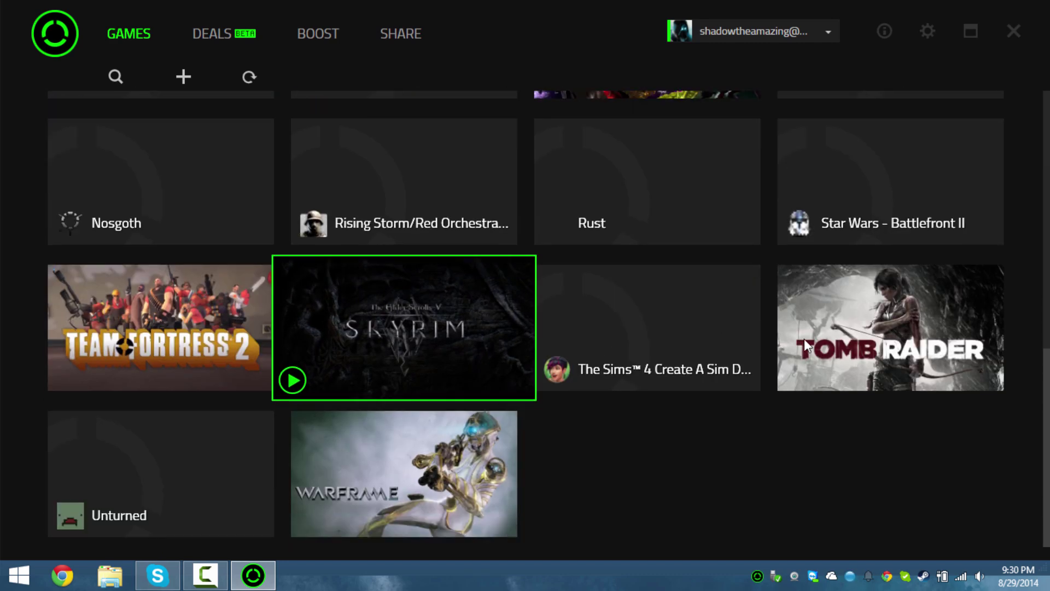
{"action": "scroll", "coordinate": [307, 149], "scroll_direction": "up", "scroll_amount": 5}
Back in Deals, advance Deals of the Day and Promotions, then scroll to Editor's Picks.
{"action": "left_click", "coordinate": [225, 34]}
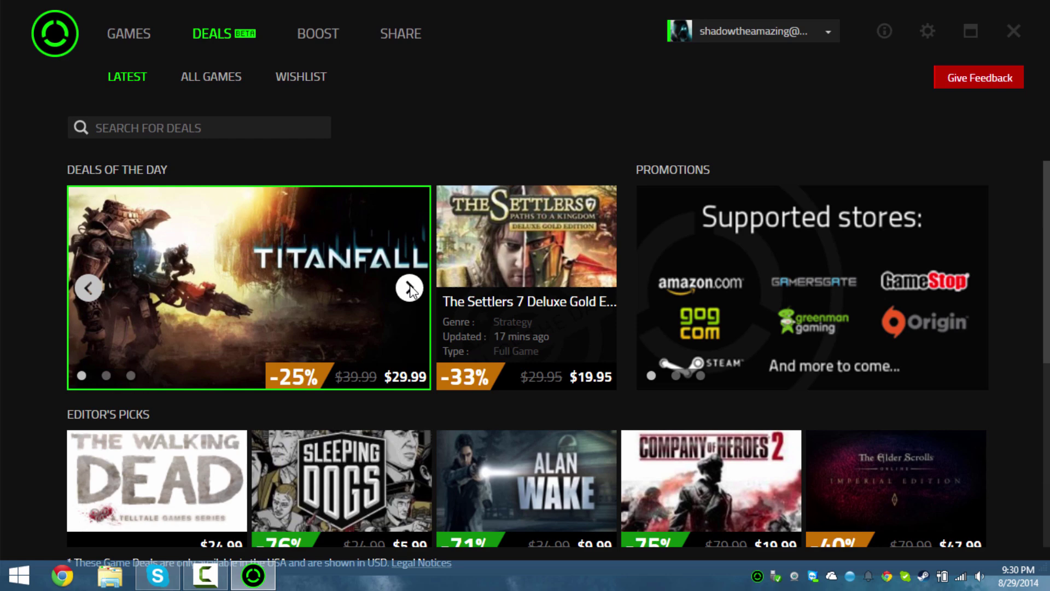
{"action": "left_click", "coordinate": [411, 288]}
{"action": "scroll", "coordinate": [729, 336], "scroll_direction": "down", "scroll_amount": 2}
{"action": "scroll", "coordinate": [729, 337], "scroll_direction": "up", "scroll_amount": 2}
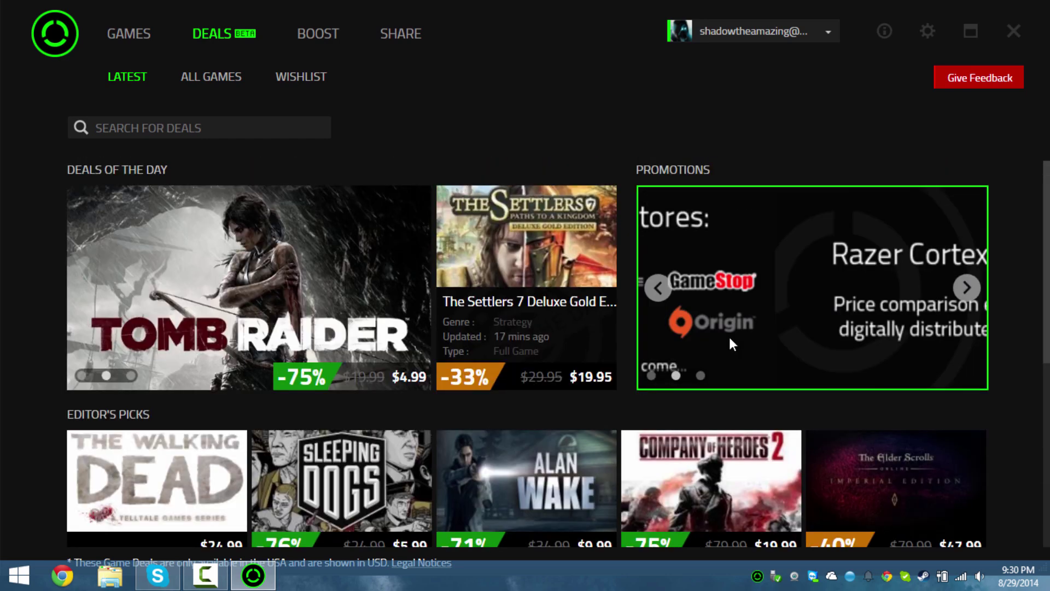
{"action": "left_click", "coordinate": [966, 288]}
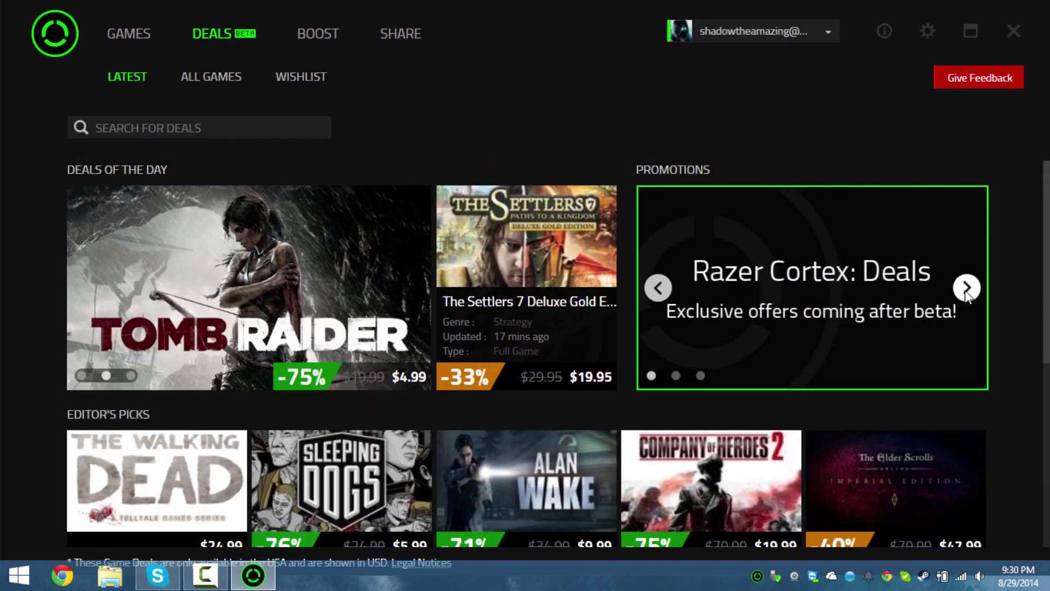
{"action": "scroll", "coordinate": [614, 425], "scroll_direction": "down", "scroll_amount": 3}
{"action": "scroll", "coordinate": [613, 425], "scroll_direction": "down", "scroll_amount": 1}
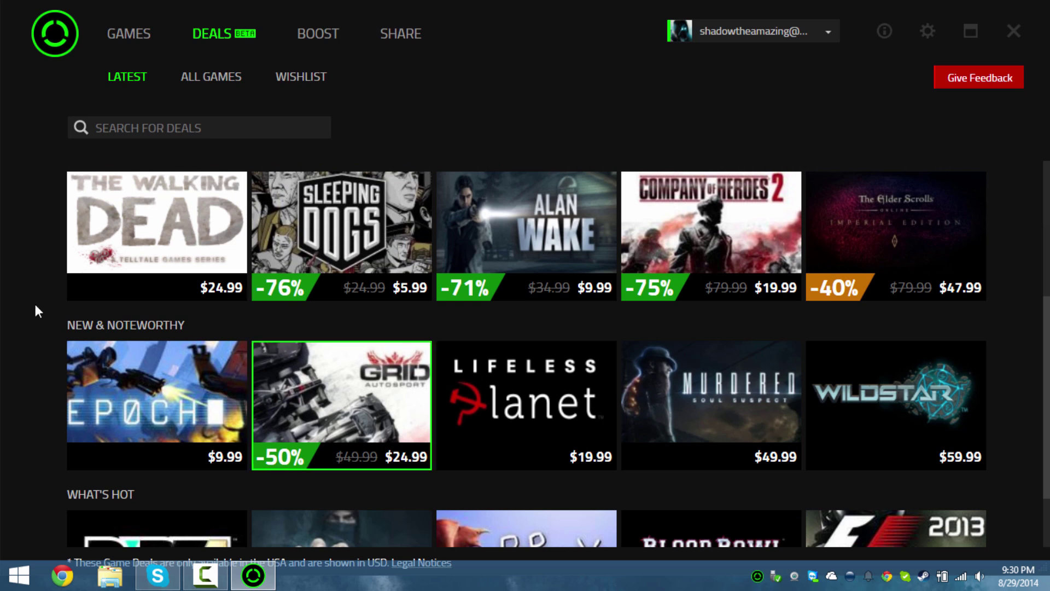
Compare store prices for Sleeping Dogs and return to the deals list.
{"action": "left_click", "coordinate": [350, 268]}
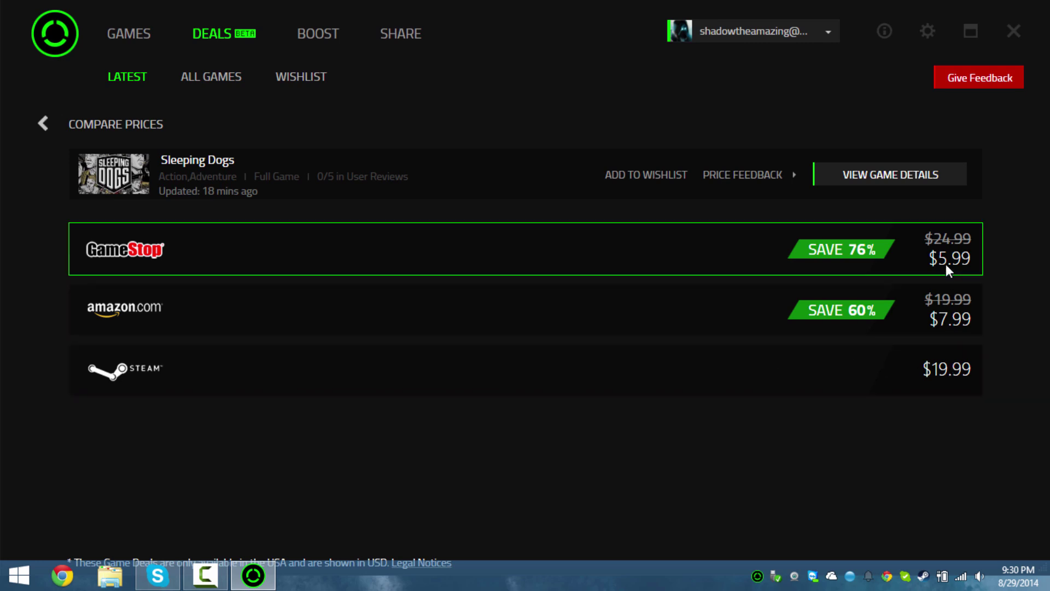
{"action": "left_click", "coordinate": [48, 128]}
{"action": "scroll", "coordinate": [402, 325], "scroll_direction": "down", "scroll_amount": 2}
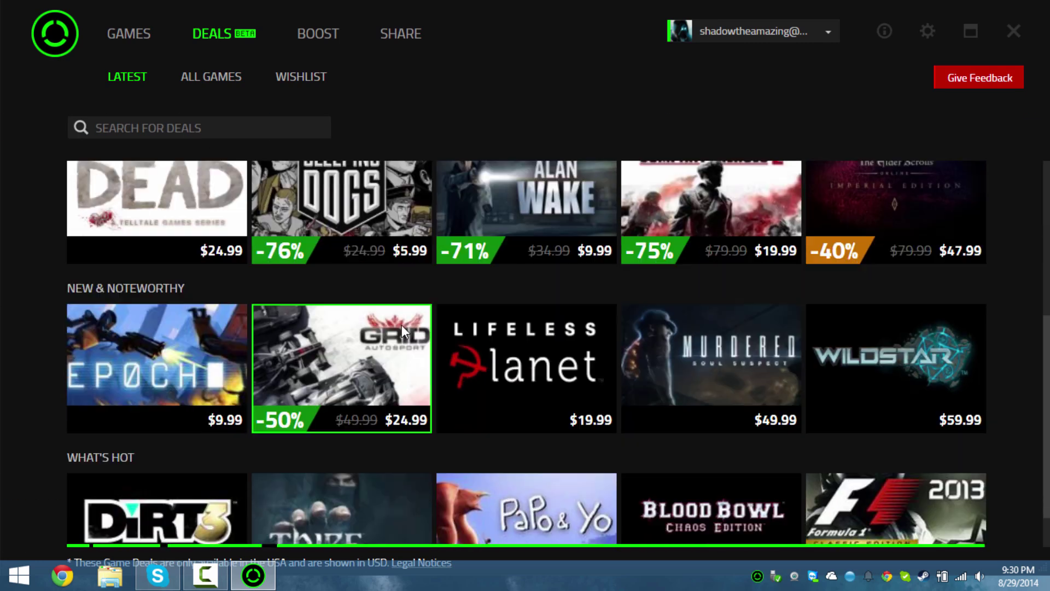
{"action": "scroll", "coordinate": [593, 388], "scroll_direction": "up", "scroll_amount": 3}
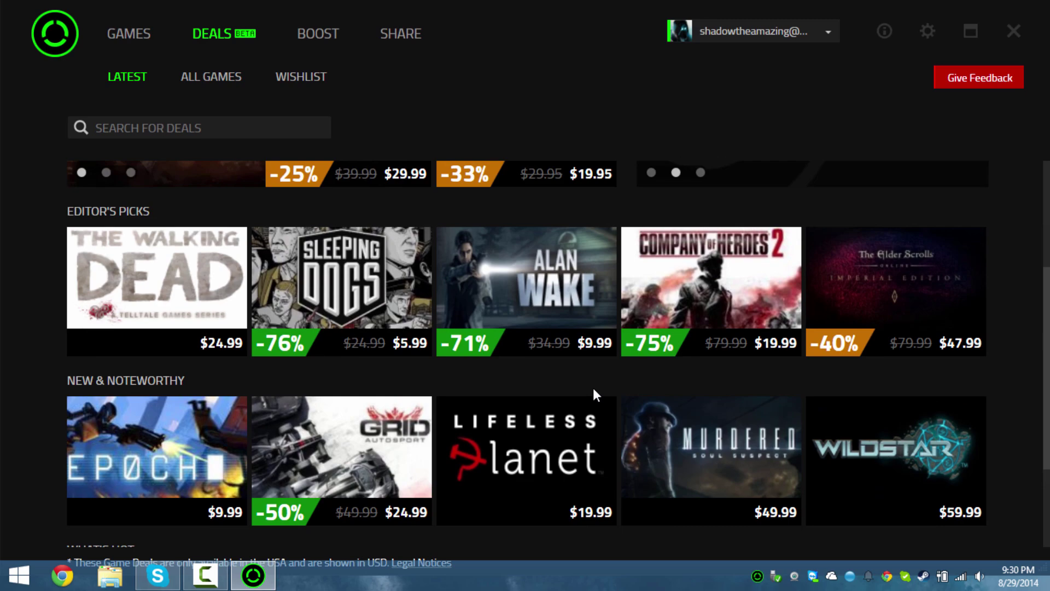
{"action": "scroll", "coordinate": [575, 386], "scroll_direction": "down", "scroll_amount": 2}
Compare store prices for Lifeless Planet, then for Sleeping Dogs again.
{"action": "left_click", "coordinate": [575, 381]}
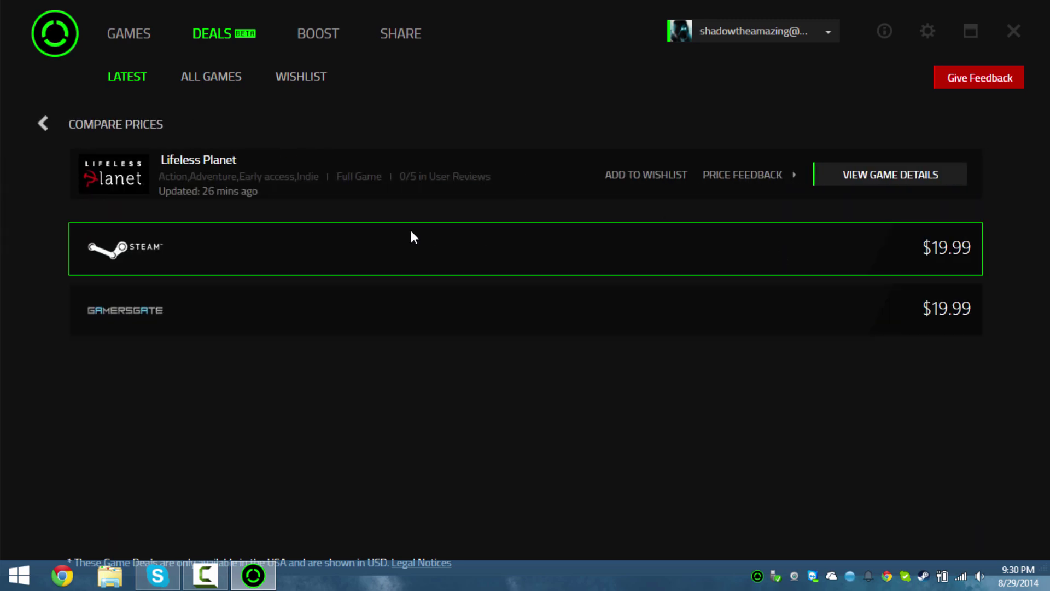
{"action": "left_click", "coordinate": [48, 124]}
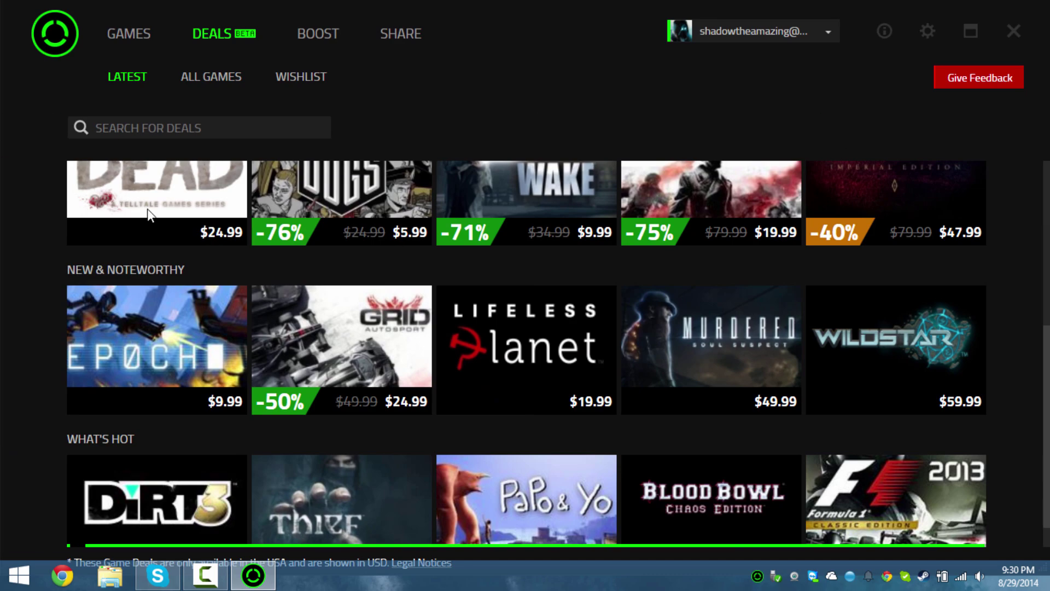
{"action": "scroll", "coordinate": [320, 300], "scroll_direction": "up", "scroll_amount": 4}
{"action": "left_click", "coordinate": [344, 388]}
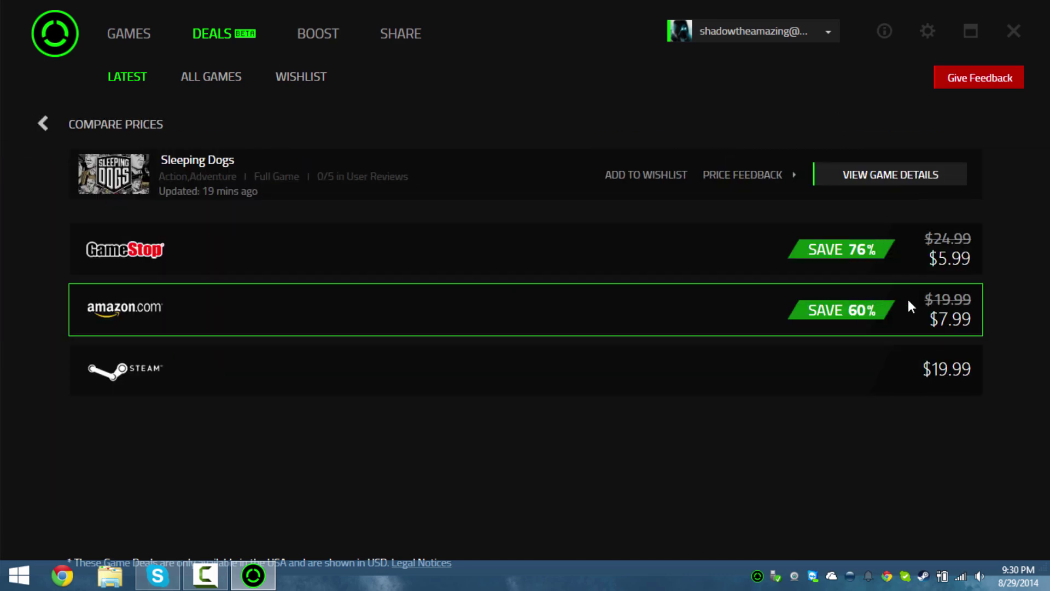
{"action": "left_click", "coordinate": [42, 126]}
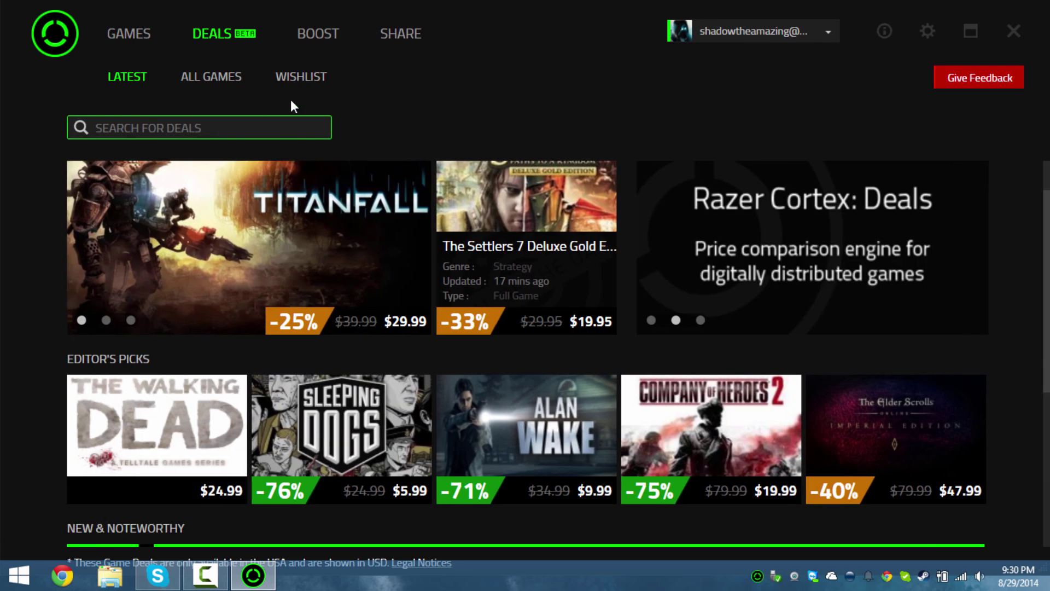
View the deals Wishlist, then Latest deals, and return to the Games library.
{"action": "left_click", "coordinate": [311, 77]}
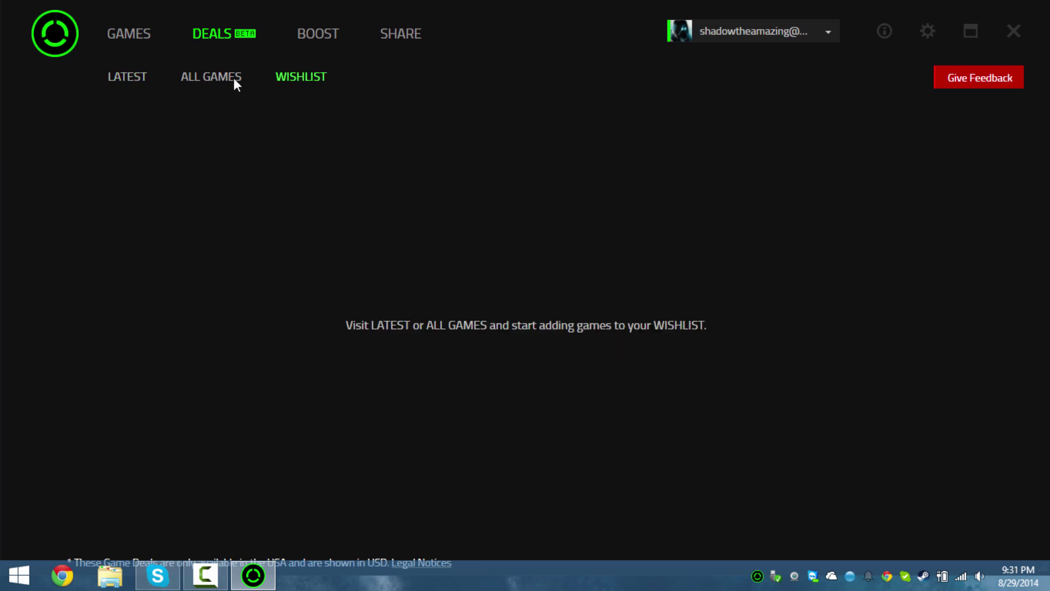
{"action": "left_click", "coordinate": [138, 78]}
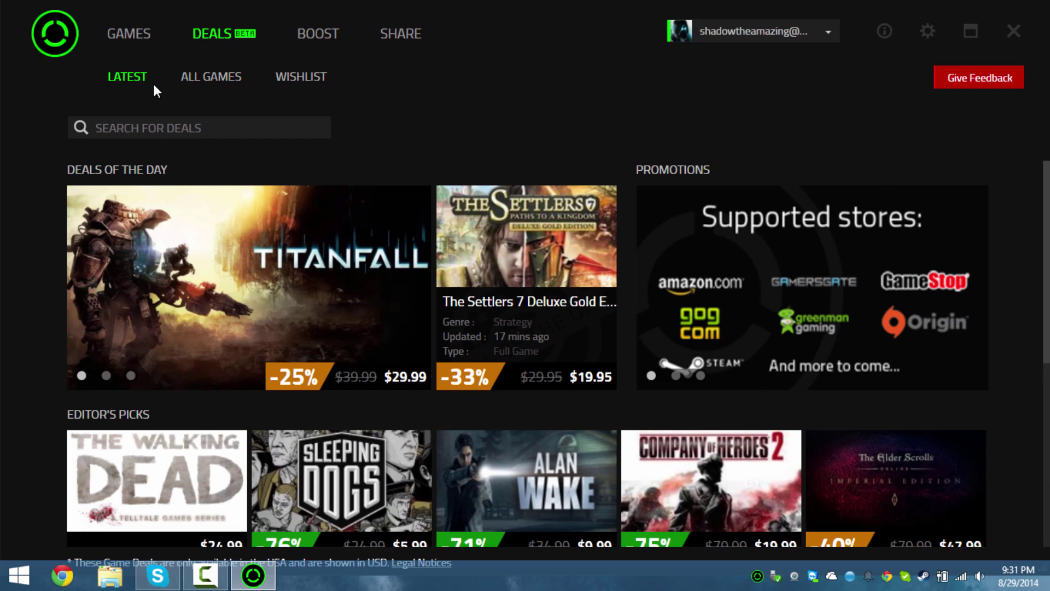
{"action": "left_click", "coordinate": [143, 35]}
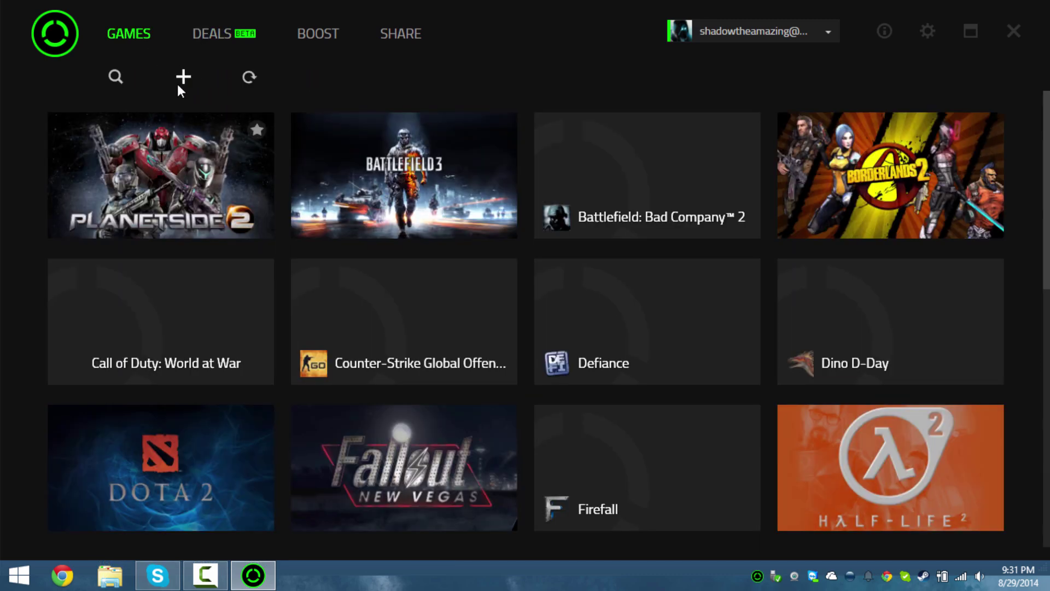
Open Boost and scroll through the 24 running processes, where only TeamViewer.exe closes during boosts.
{"action": "left_click", "coordinate": [317, 37]}
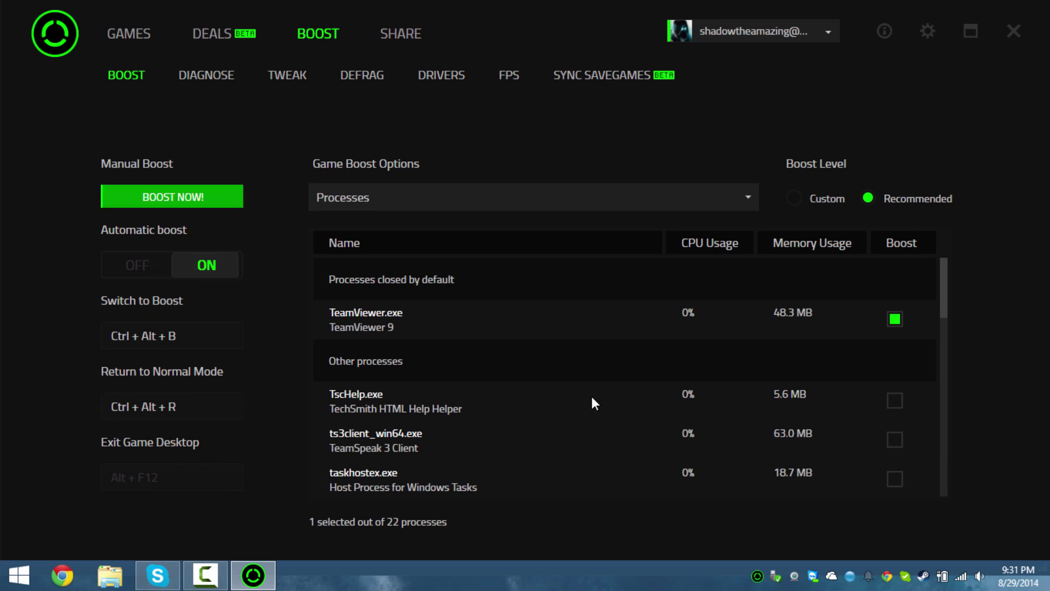
{"action": "scroll", "coordinate": [842, 364], "scroll_direction": "down", "scroll_amount": 1}
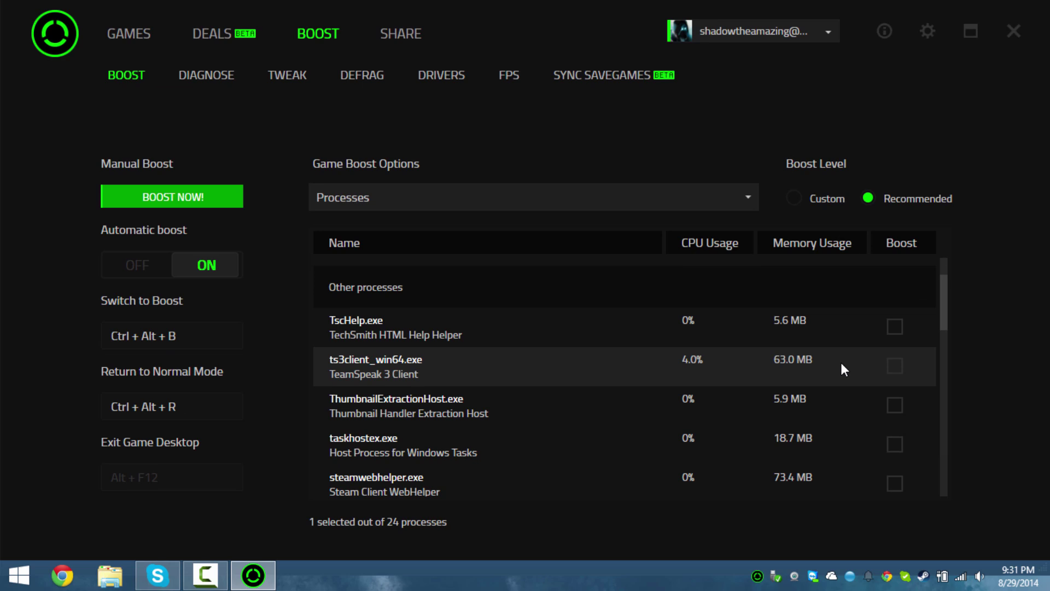
{"action": "scroll", "coordinate": [841, 363], "scroll_direction": "down", "scroll_amount": 3}
{"action": "scroll", "coordinate": [842, 361], "scroll_direction": "down", "scroll_amount": 6}
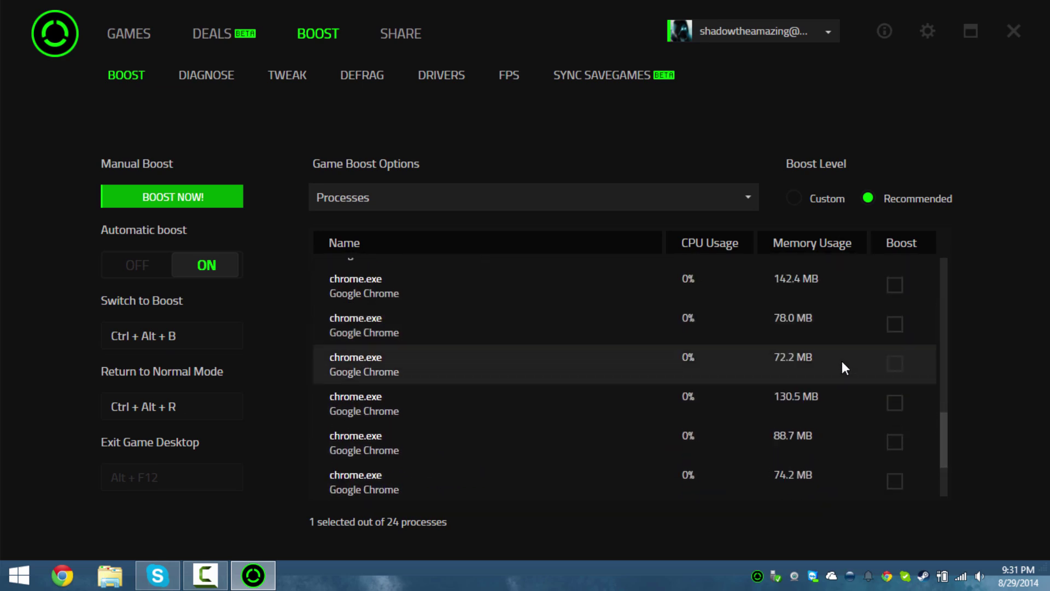
{"action": "scroll", "coordinate": [842, 361], "scroll_direction": "up", "scroll_amount": 8}
{"action": "scroll", "coordinate": [841, 360], "scroll_direction": "up", "scroll_amount": 3}
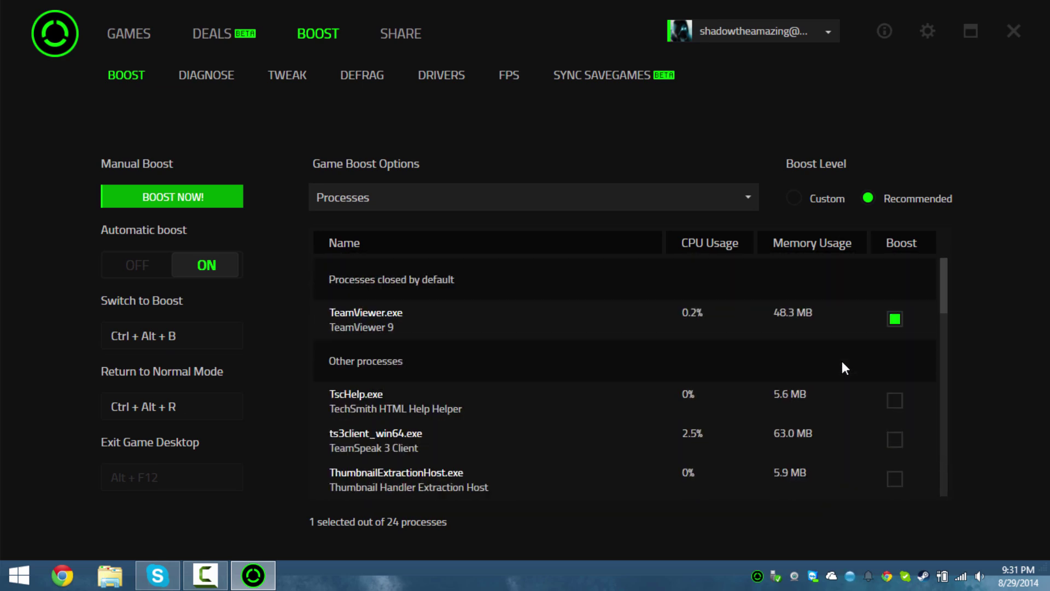
{"action": "scroll", "coordinate": [841, 361], "scroll_direction": "down", "scroll_amount": 8}
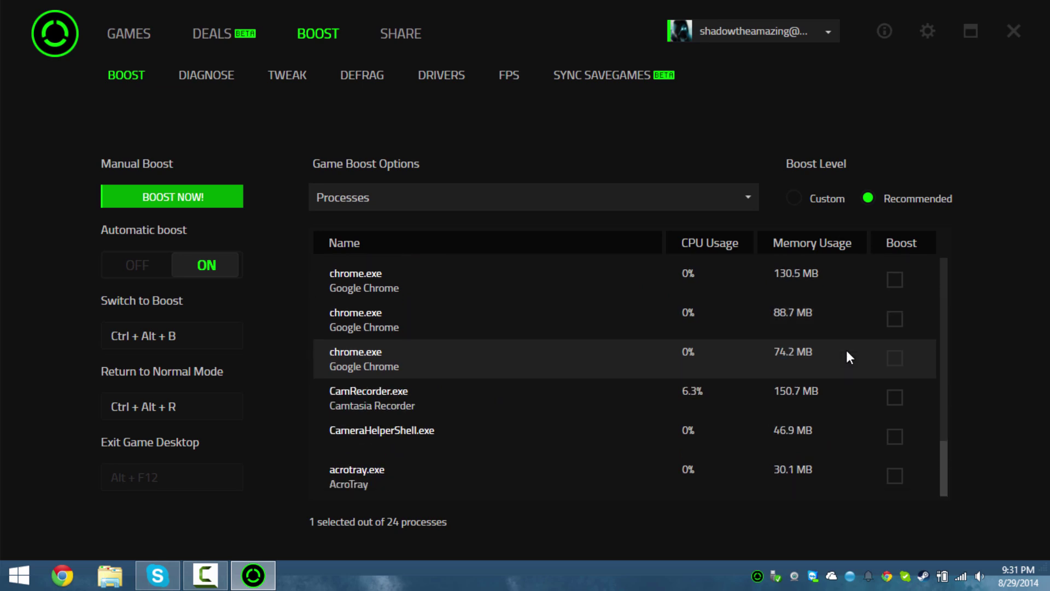
{"action": "scroll", "coordinate": [846, 357], "scroll_direction": "up", "scroll_amount": 3}
{"action": "scroll", "coordinate": [845, 357], "scroll_direction": "down", "scroll_amount": 1}
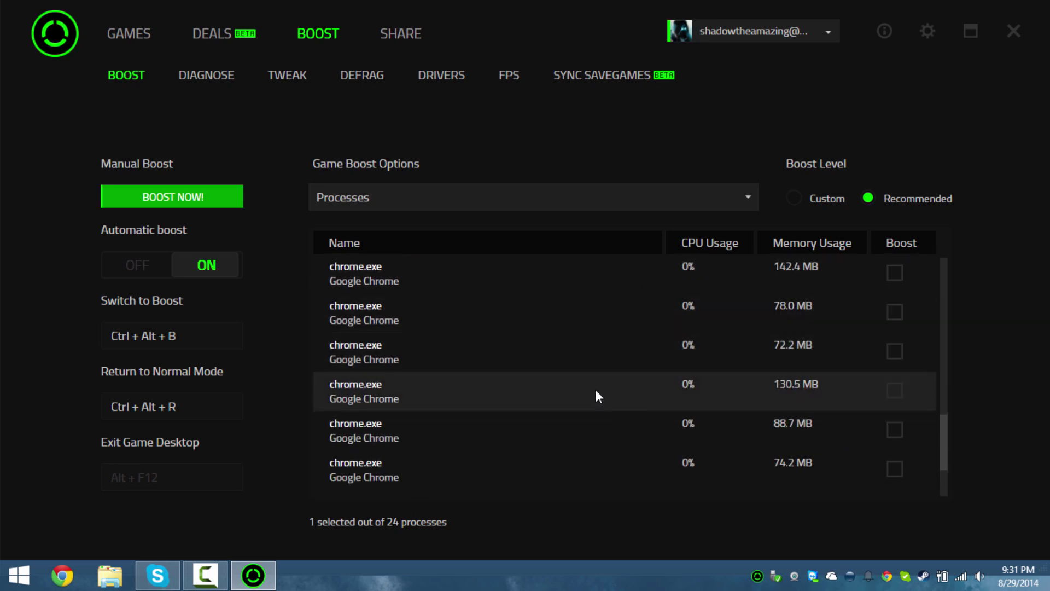
{"action": "scroll", "coordinate": [594, 389], "scroll_direction": "up", "scroll_amount": 8}
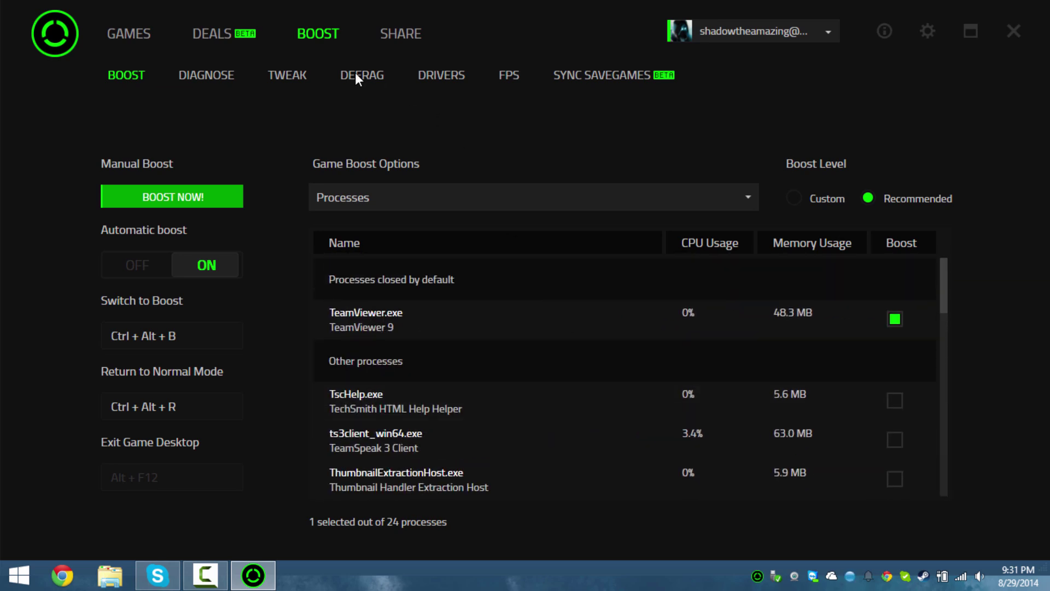
Start a Diagnose analysis report and stop it partway, after the hard disk section.
{"action": "left_click", "coordinate": [197, 77]}
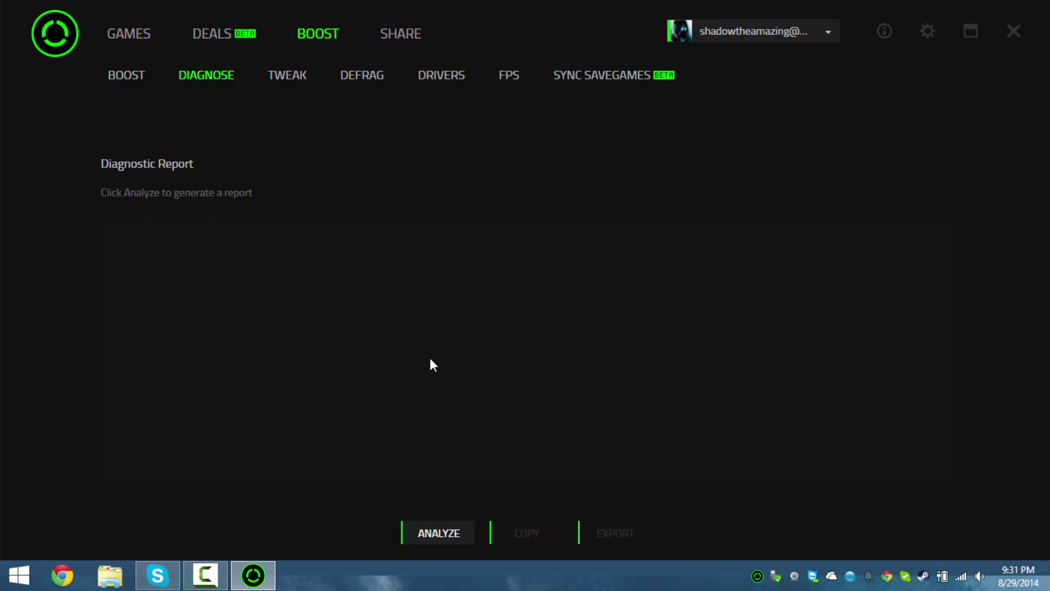
{"action": "left_click", "coordinate": [457, 535]}
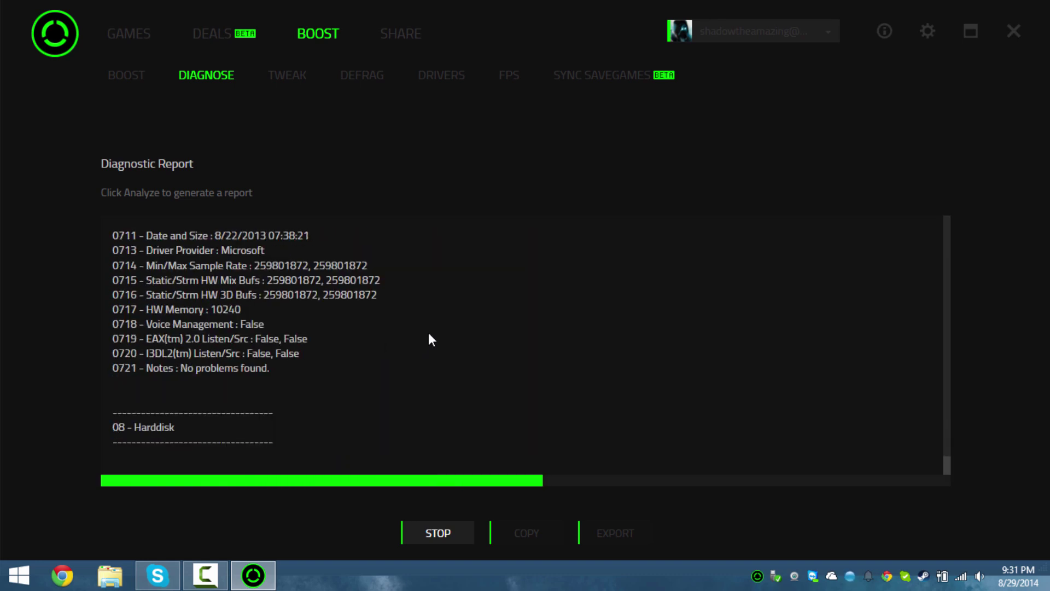
{"action": "left_click", "coordinate": [454, 542]}
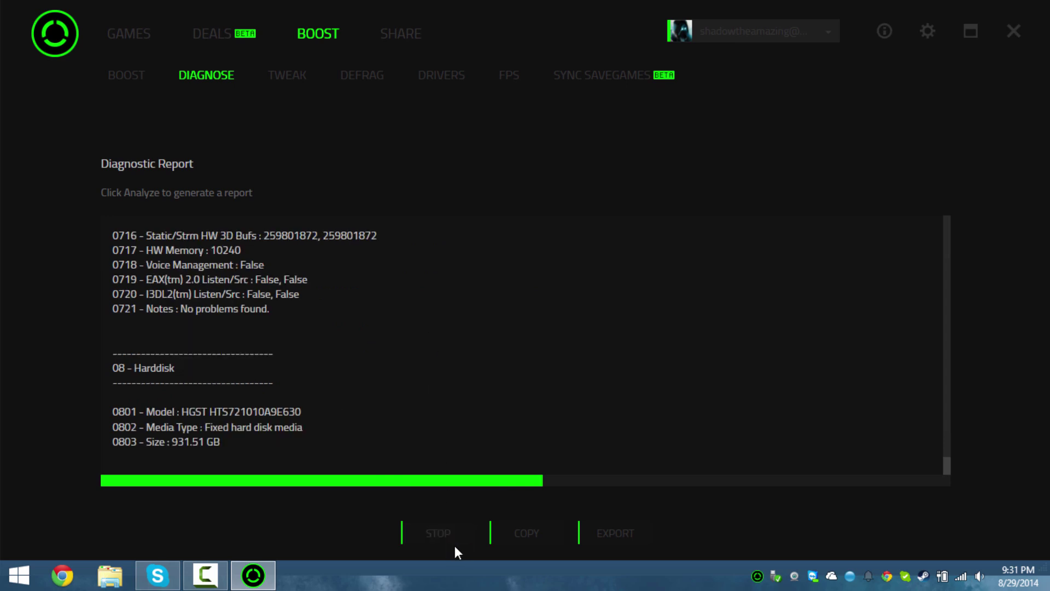
Set Tweak to Recommended, then browse the Defrag game list (League of Legends, Skyrim, Dota 2).
{"action": "left_click", "coordinate": [296, 73]}
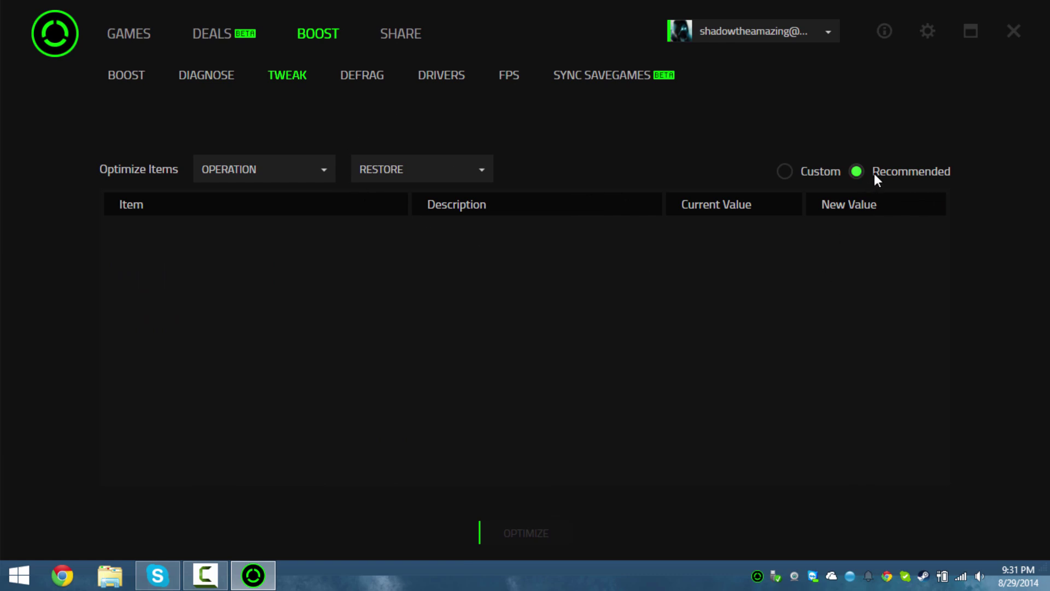
{"action": "left_click", "coordinate": [898, 172]}
{"action": "left_click", "coordinate": [354, 78]}
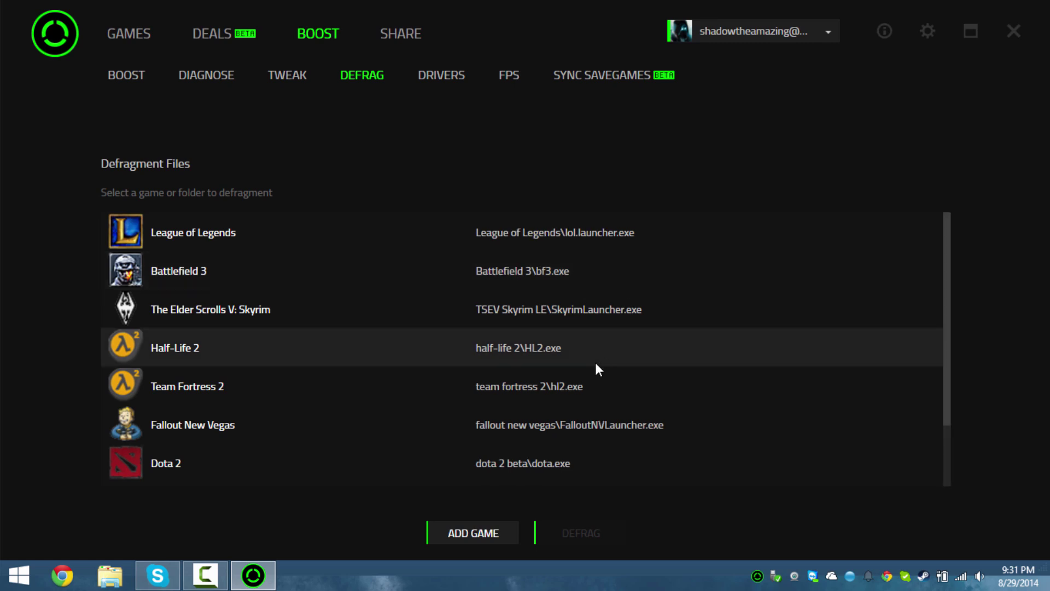
{"action": "scroll", "coordinate": [590, 274], "scroll_direction": "down", "scroll_amount": 3}
{"action": "scroll", "coordinate": [596, 295], "scroll_direction": "up", "scroll_amount": 3}
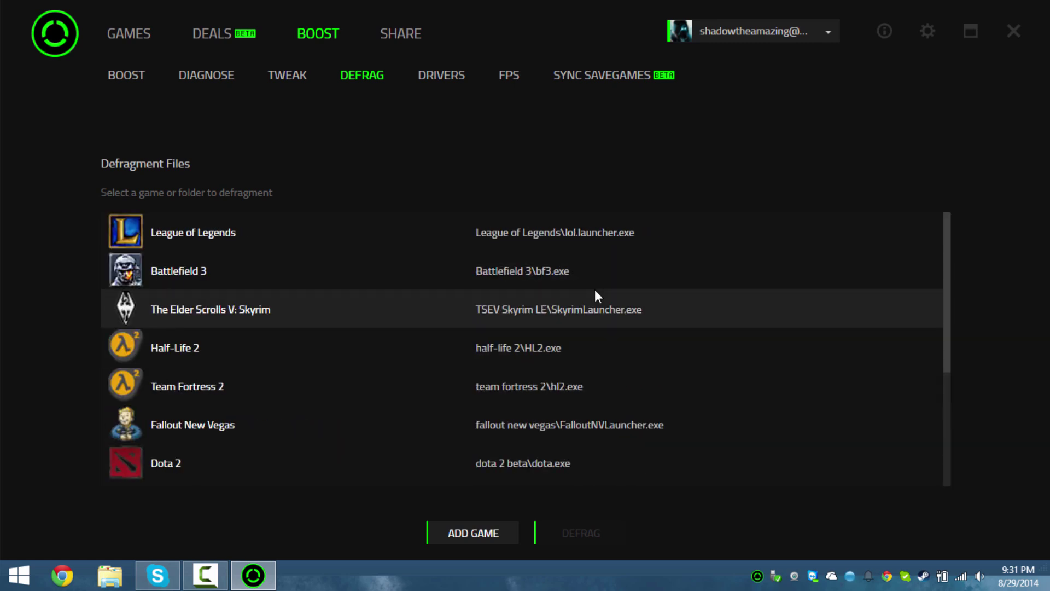
{"action": "scroll", "coordinate": [595, 289], "scroll_direction": "down", "scroll_amount": 3}
{"action": "scroll", "coordinate": [526, 474], "scroll_direction": "up", "scroll_amount": 3}
{"action": "scroll", "coordinate": [527, 474], "scroll_direction": "down", "scroll_amount": 3}
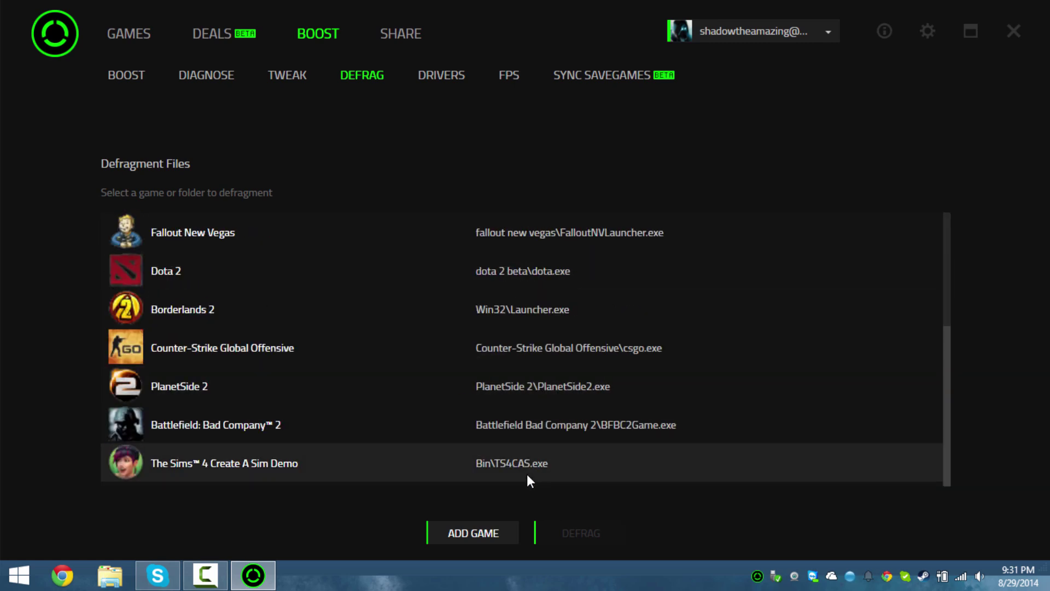
{"action": "scroll", "coordinate": [527, 476], "scroll_direction": "up", "scroll_amount": 3}
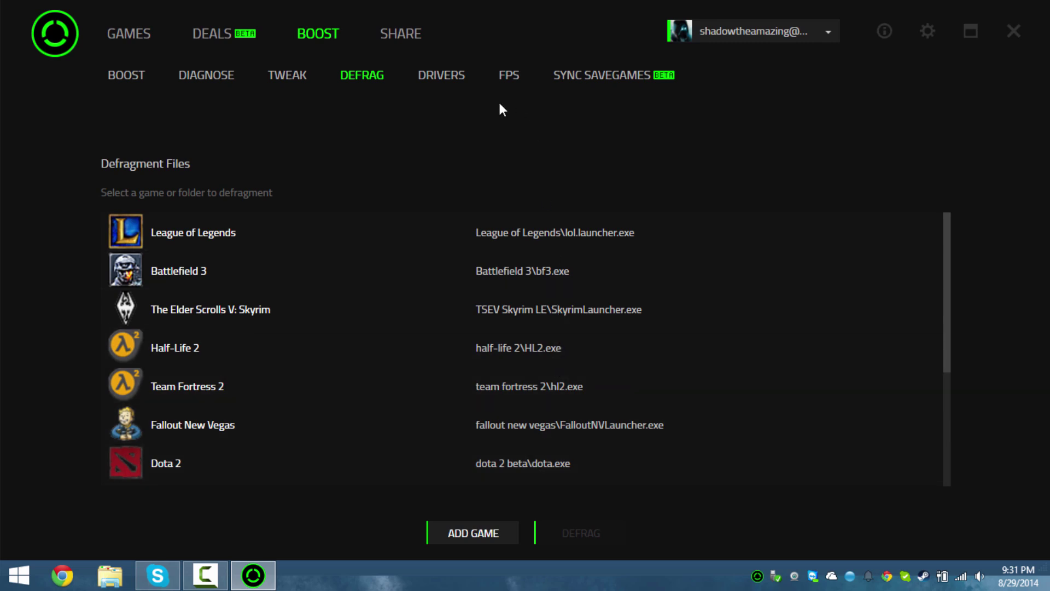
Rescan for available driver updates on the Drivers page.
{"action": "left_click", "coordinate": [456, 77]}
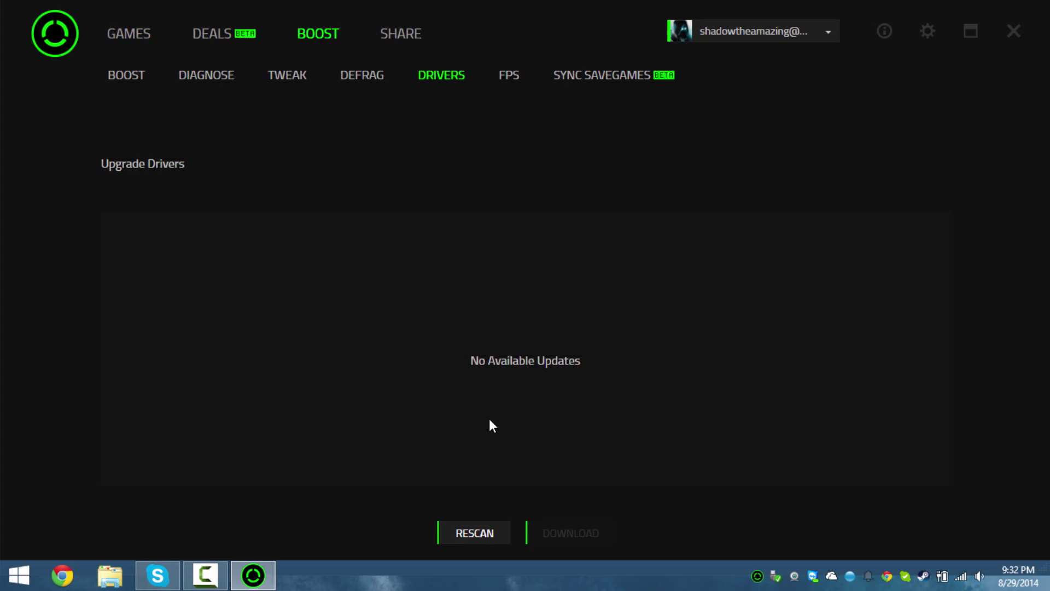
{"action": "left_click", "coordinate": [486, 535]}
{"action": "left_click", "coordinate": [511, 77]}
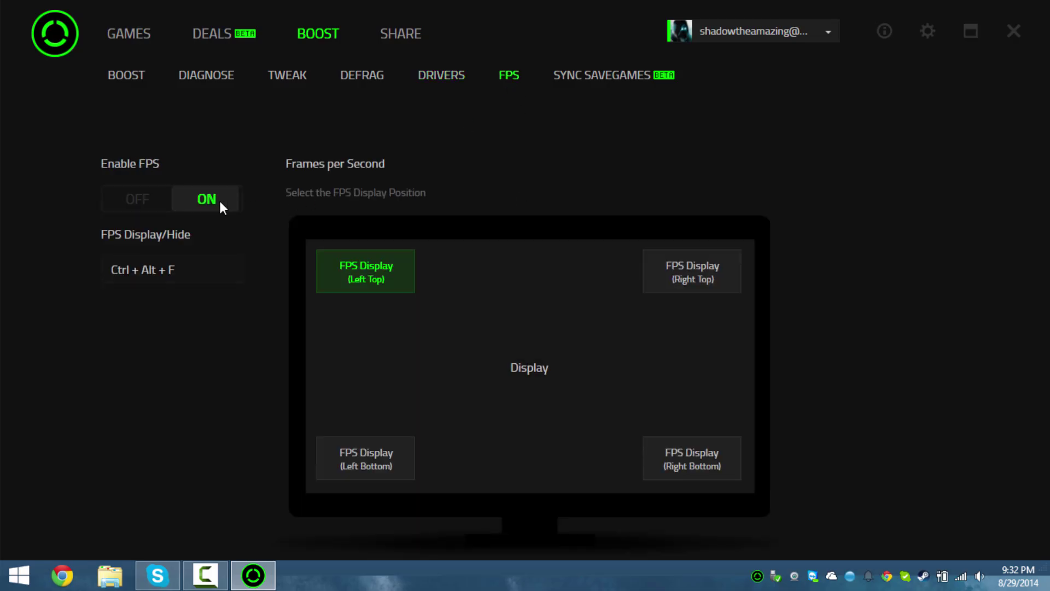
Try each FPS counter corner, leave it at right top, then open Sync Savegames.
{"action": "left_click", "coordinate": [710, 272]}
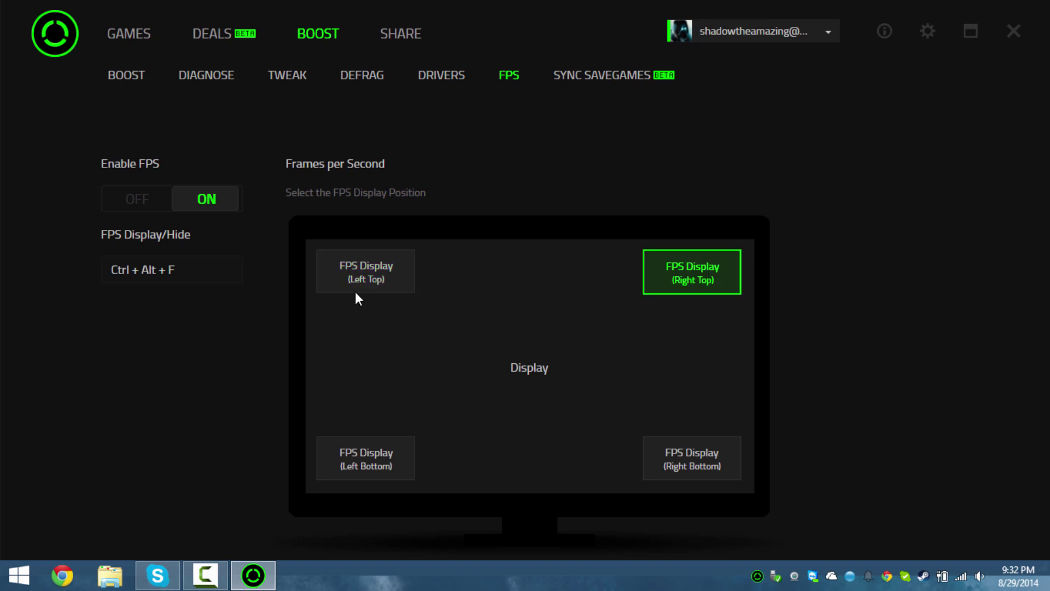
{"action": "left_click", "coordinate": [358, 284]}
{"action": "left_click", "coordinate": [369, 457]}
{"action": "left_click", "coordinate": [725, 447]}
{"action": "left_click", "coordinate": [716, 266]}
{"action": "left_click", "coordinate": [609, 83]}
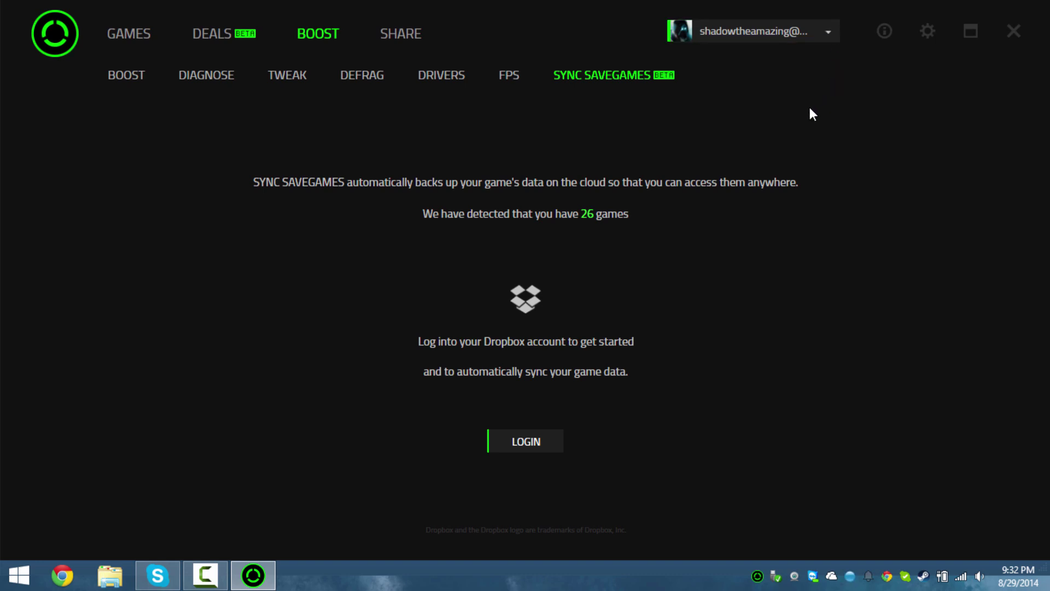
Set the screenshot capture format to JPEG instead of BMP.
{"action": "left_click", "coordinate": [828, 31]}
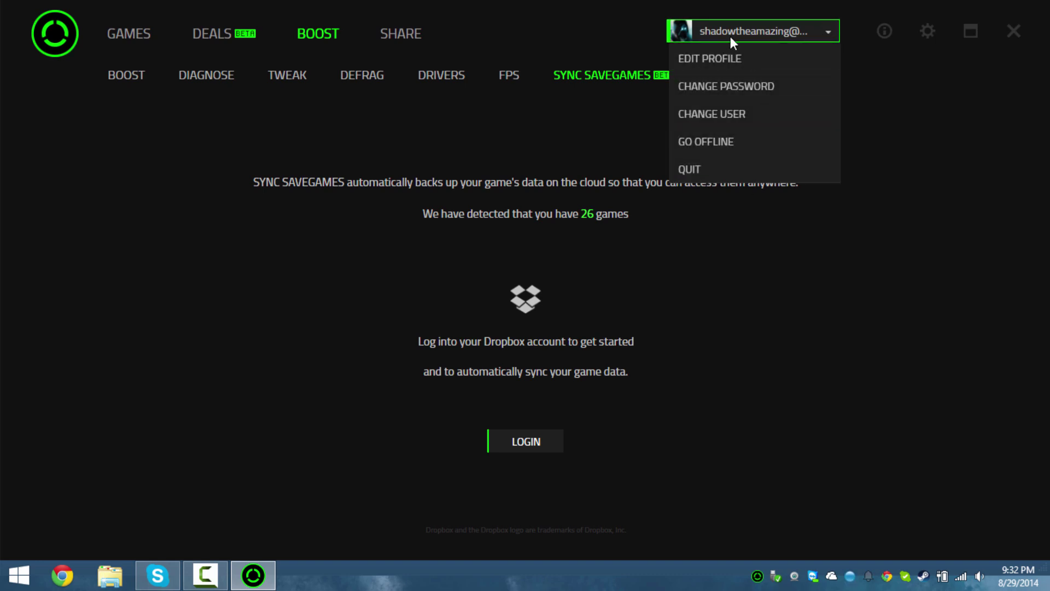
{"action": "left_click", "coordinate": [530, 167]}
{"action": "left_click", "coordinate": [409, 33]}
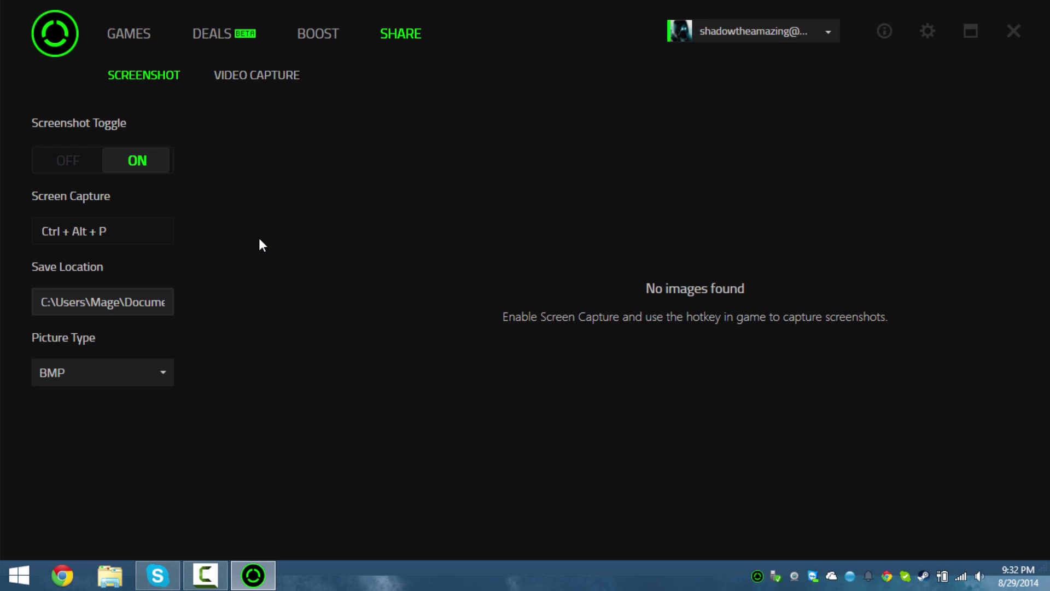
{"action": "left_click", "coordinate": [130, 365]}
{"action": "left_click", "coordinate": [94, 435]}
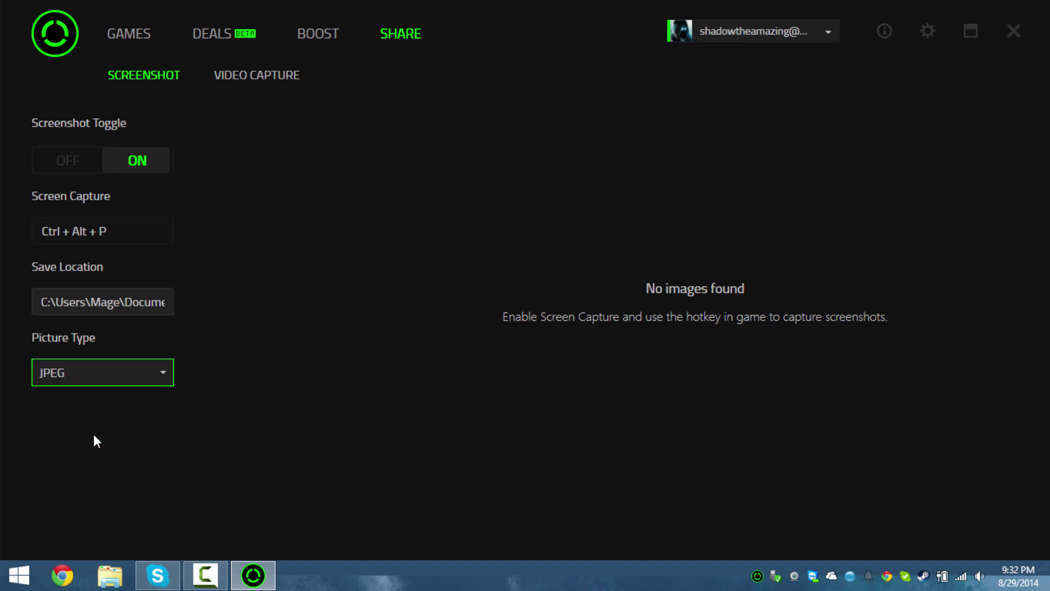
Set video capture audio to Microphone (Blue Snowball) and return to the Games library.
{"action": "left_click", "coordinate": [254, 76]}
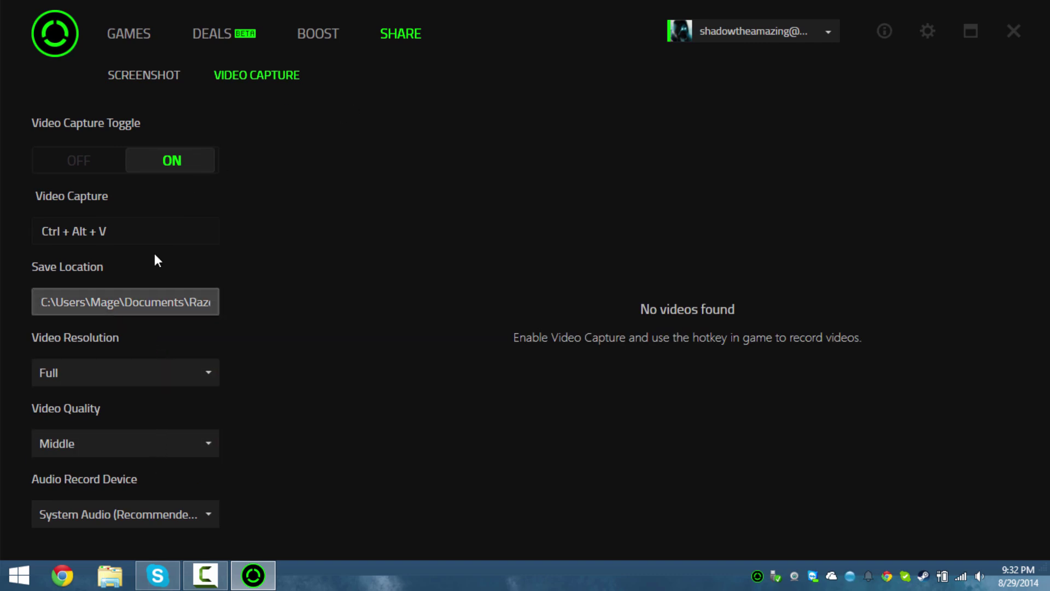
{"action": "left_click", "coordinate": [153, 518]}
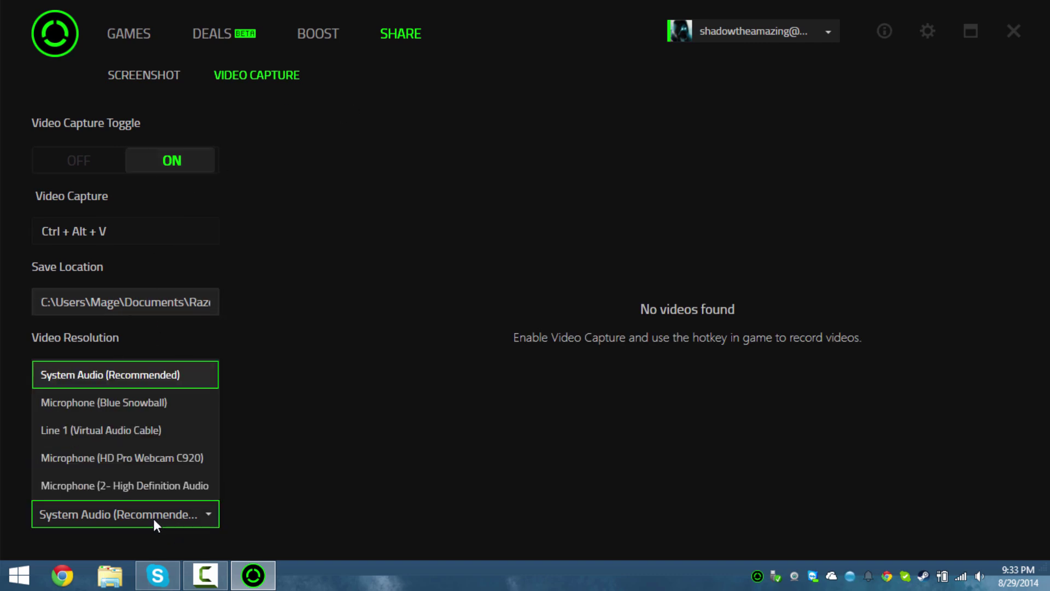
{"action": "left_click", "coordinate": [163, 517]}
{"action": "left_click", "coordinate": [164, 517]}
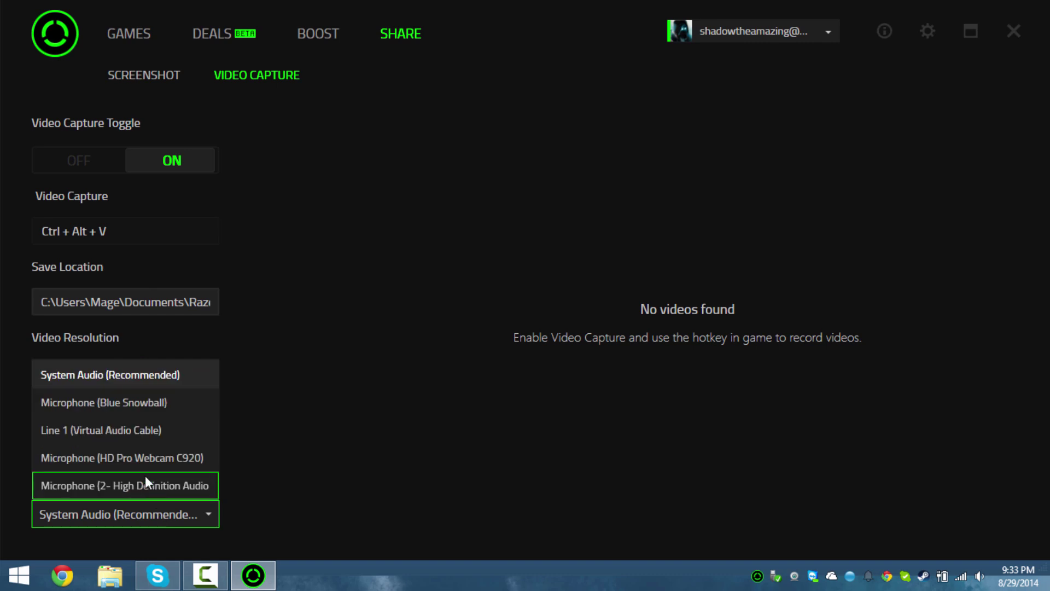
{"action": "left_click", "coordinate": [144, 404]}
{"action": "left_click", "coordinate": [141, 48]}
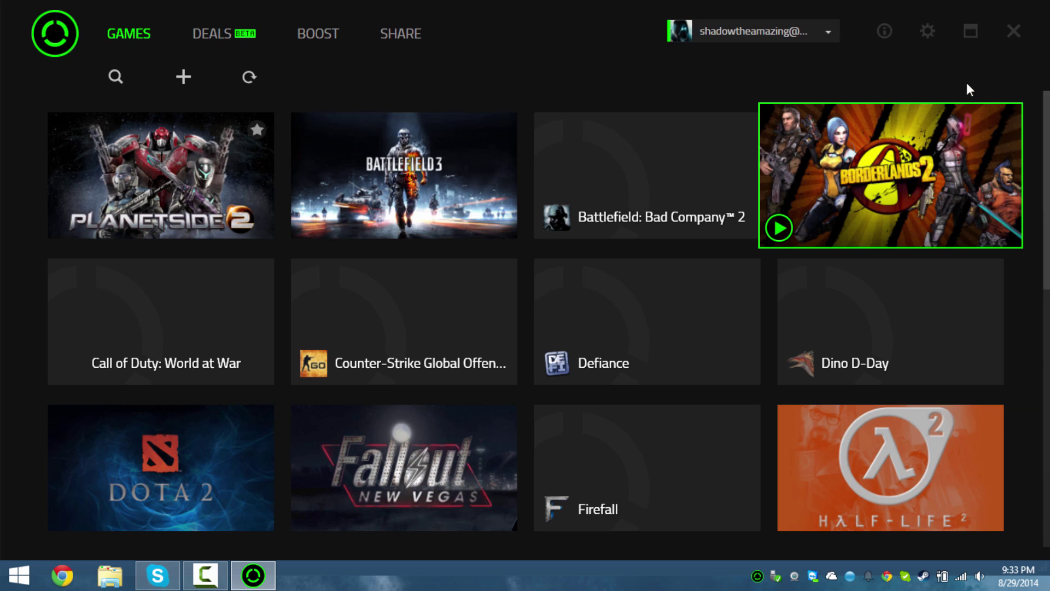
Maximize and restore the window, recheck video capture settings, and return to Games.
{"action": "left_click", "coordinate": [970, 35]}
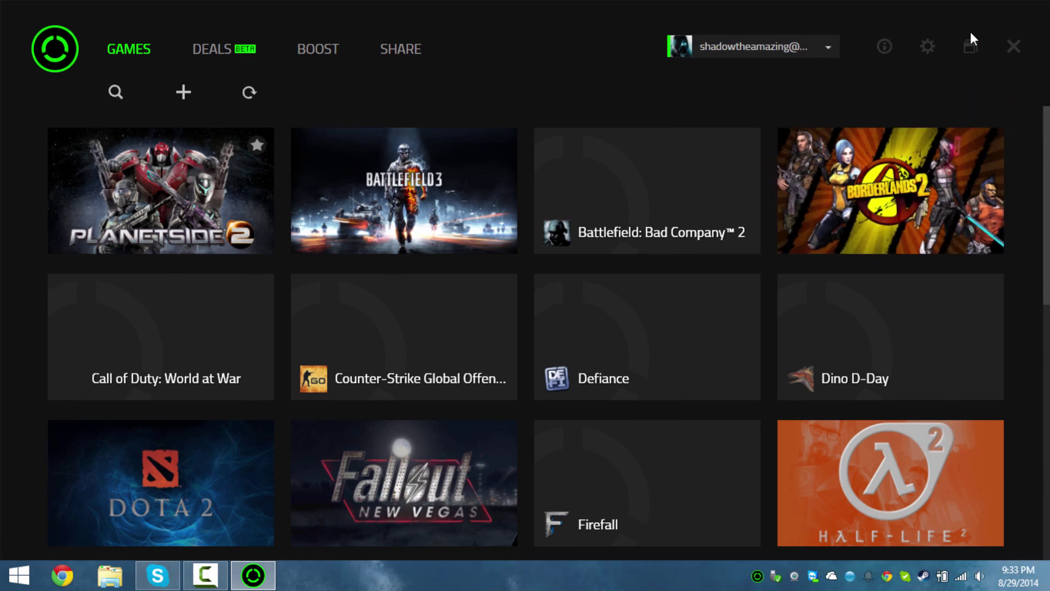
{"action": "left_click", "coordinate": [970, 46]}
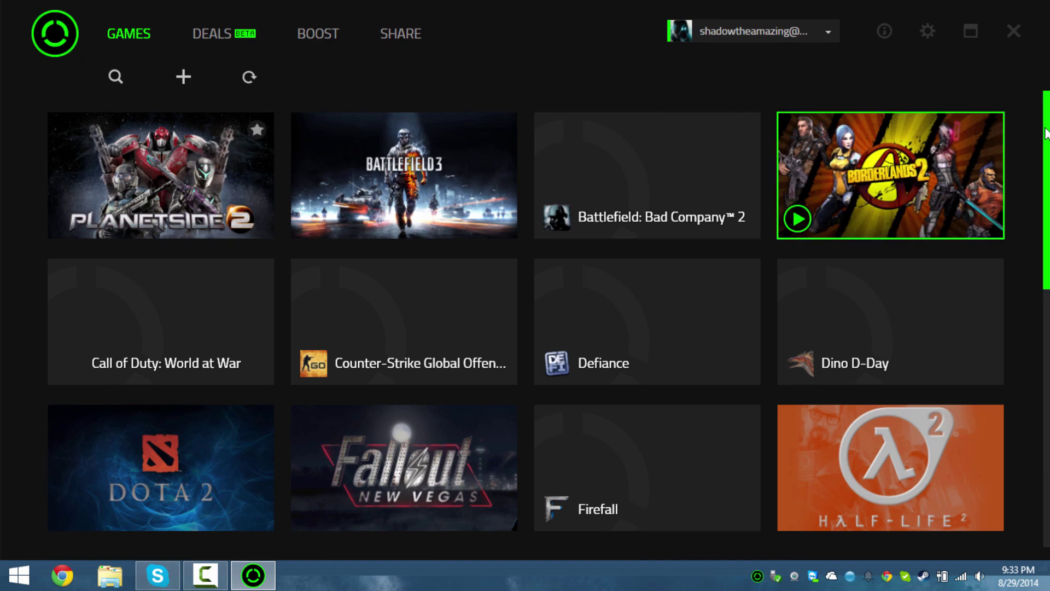
{"action": "mouse_move", "coordinate": [1042, 194]}
{"action": "left_mouse_down"}
{"action": "mouse_move", "coordinate": [1041, 449]}
{"action": "mouse_move", "coordinate": [1040, 192]}
{"action": "left_mouse_up"}
{"action": "left_click", "coordinate": [419, 34]}
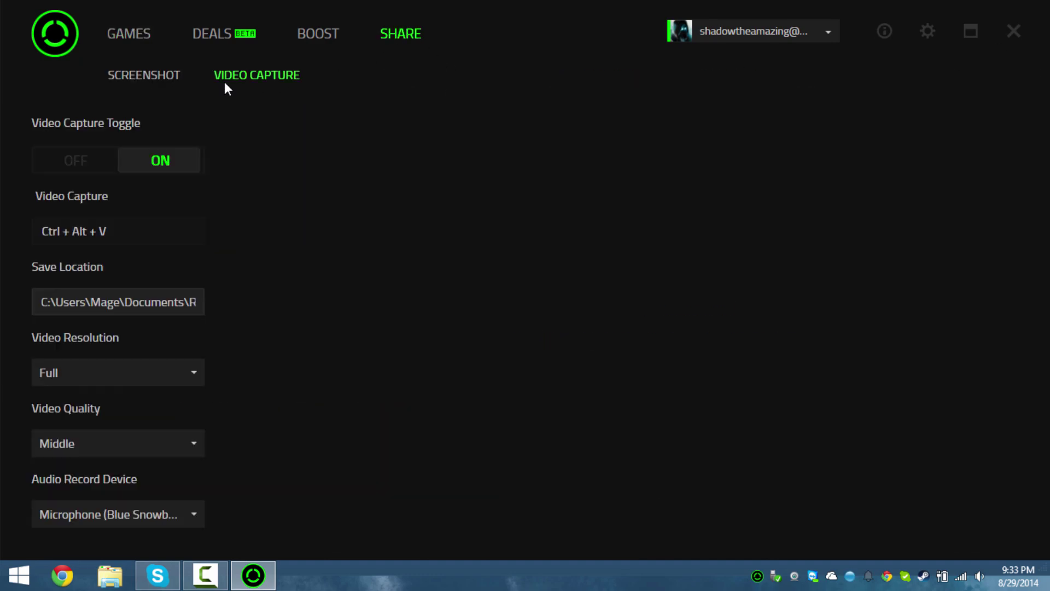
{"action": "left_click", "coordinate": [153, 35]}
Add Skyrim (SKSE), DayZ Commander, Metro Last Light Redux, Saints Row 2 and Modern Warfare 2.
{"action": "left_click", "coordinate": [189, 82]}
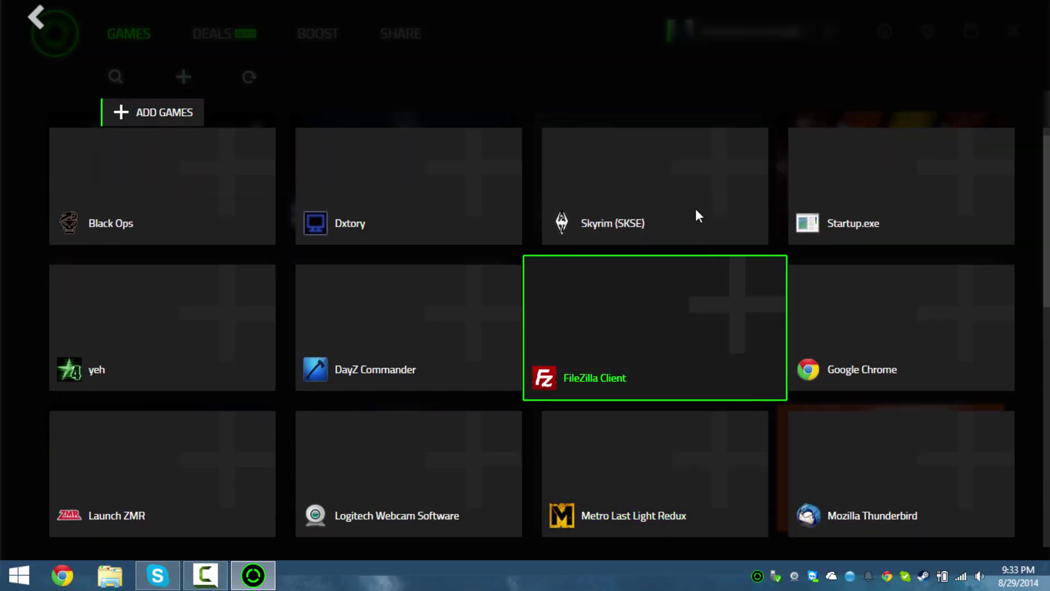
{"action": "left_click", "coordinate": [696, 209]}
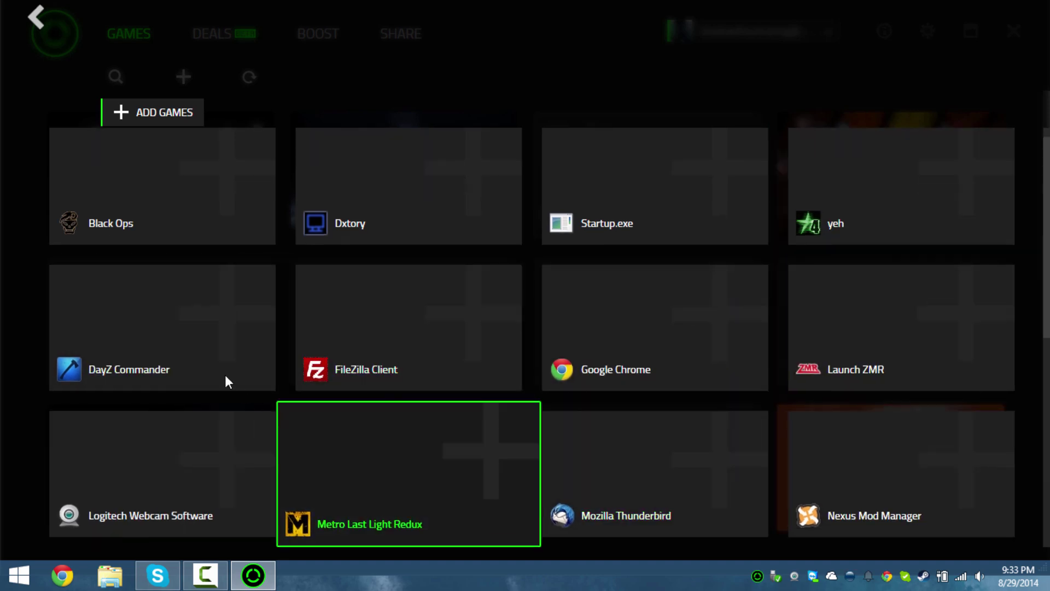
{"action": "left_click", "coordinate": [225, 375]}
{"action": "scroll", "coordinate": [343, 389], "scroll_direction": "down", "scroll_amount": 2}
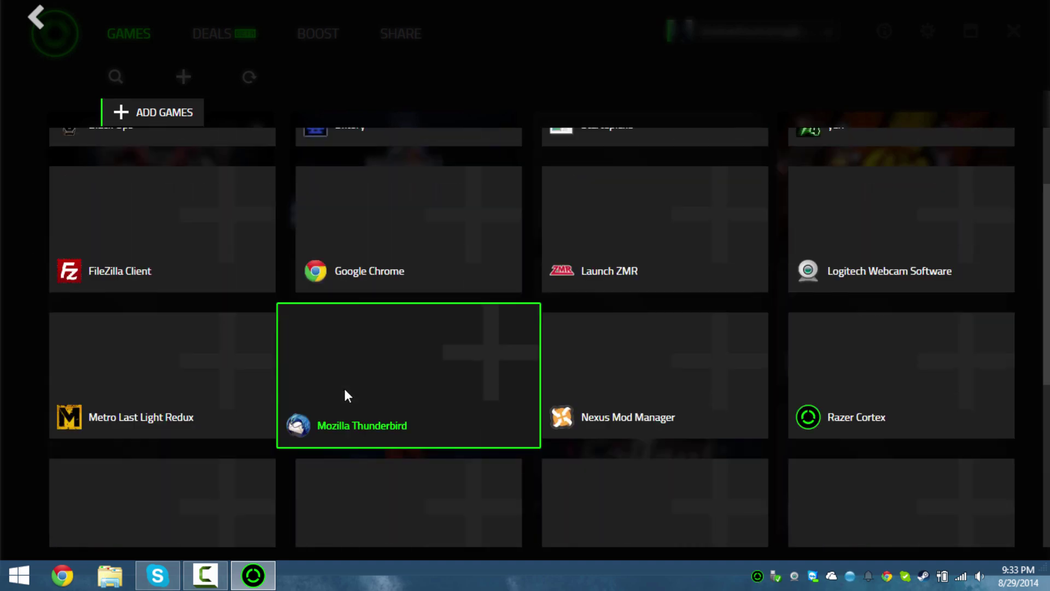
{"action": "left_click", "coordinate": [195, 394]}
{"action": "scroll", "coordinate": [430, 396], "scroll_direction": "down", "scroll_amount": 5}
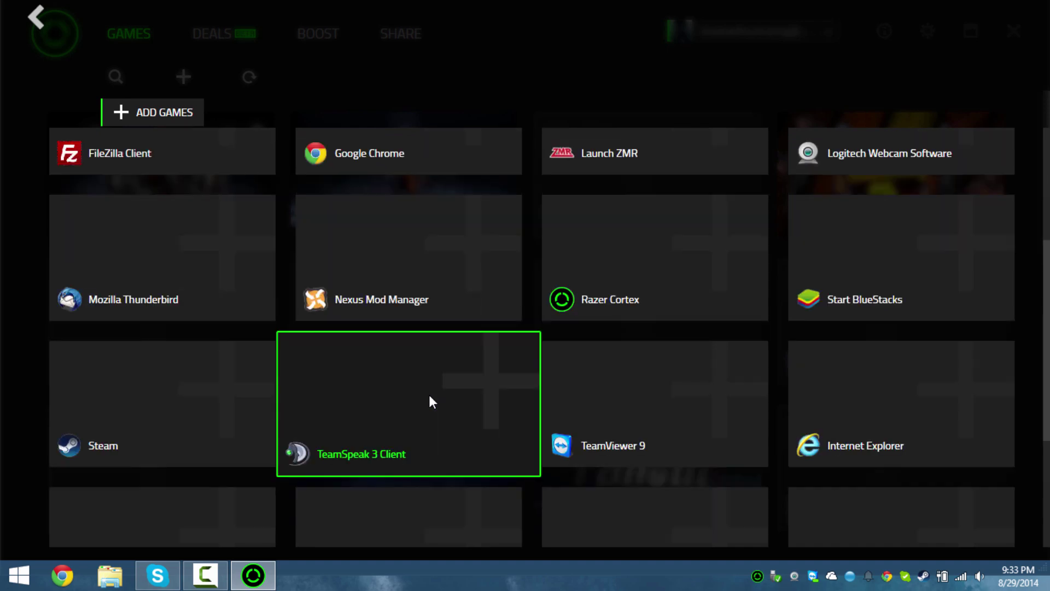
{"action": "scroll", "coordinate": [432, 402], "scroll_direction": "down", "scroll_amount": 1}
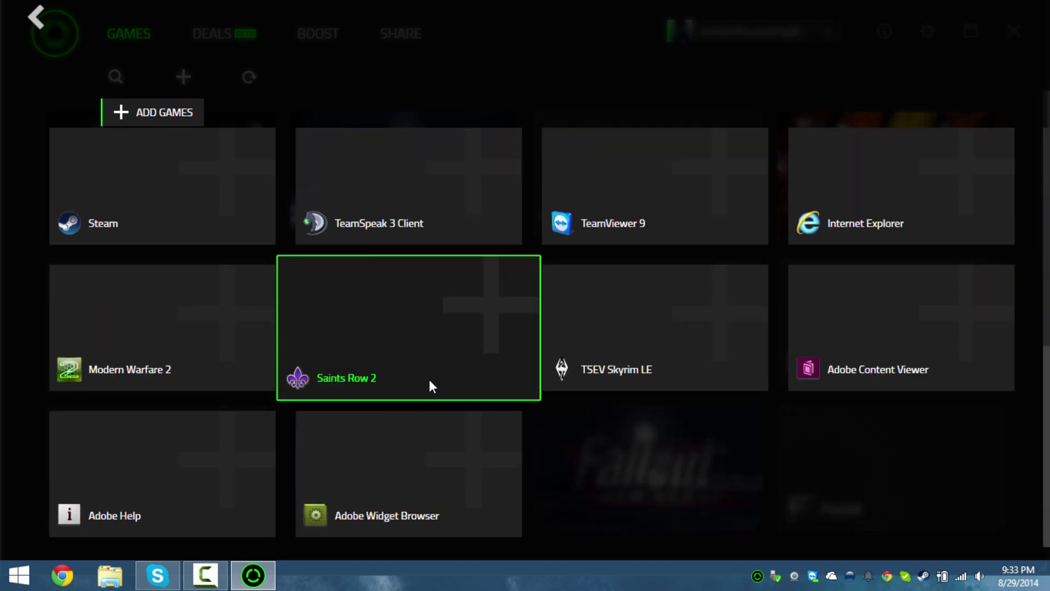
{"action": "left_click", "coordinate": [431, 384]}
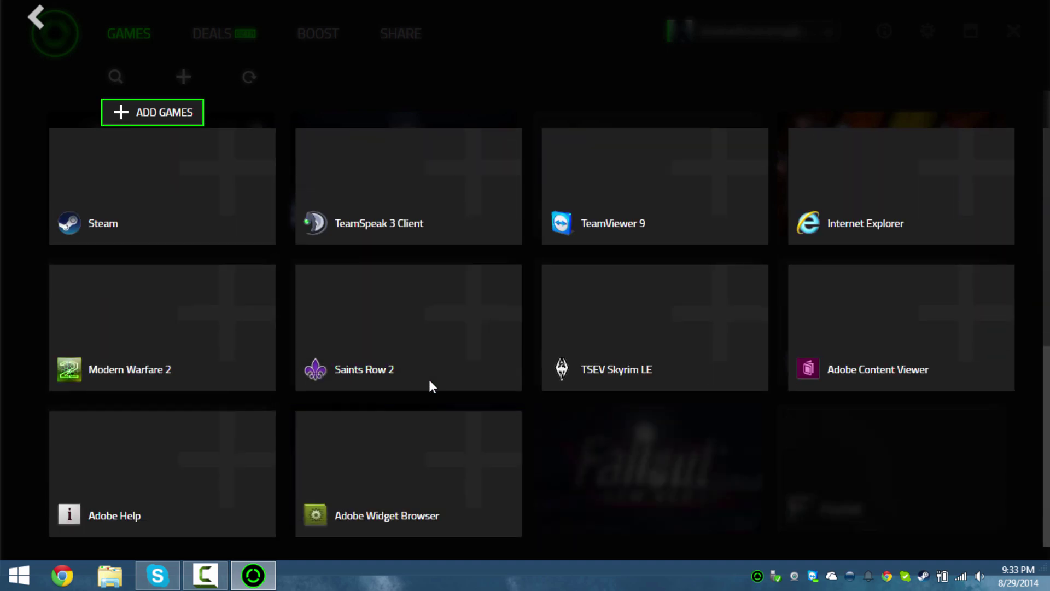
{"action": "left_click", "coordinate": [270, 372]}
{"action": "scroll", "coordinate": [208, 211], "scroll_direction": "up", "scroll_amount": 2}
Go back to the full Games library, browse the newly added titles, and rescan the PC for installed games.
{"action": "left_click", "coordinate": [34, 19]}
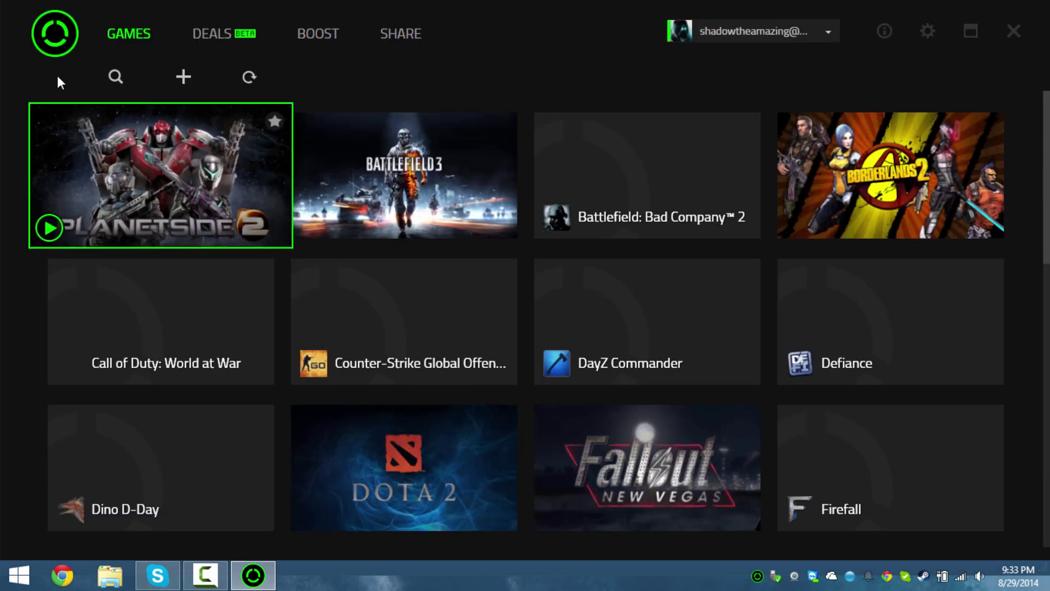
{"action": "scroll", "coordinate": [596, 277], "scroll_direction": "down", "scroll_amount": 5}
{"action": "scroll", "coordinate": [596, 277], "scroll_direction": "down", "scroll_amount": 3}
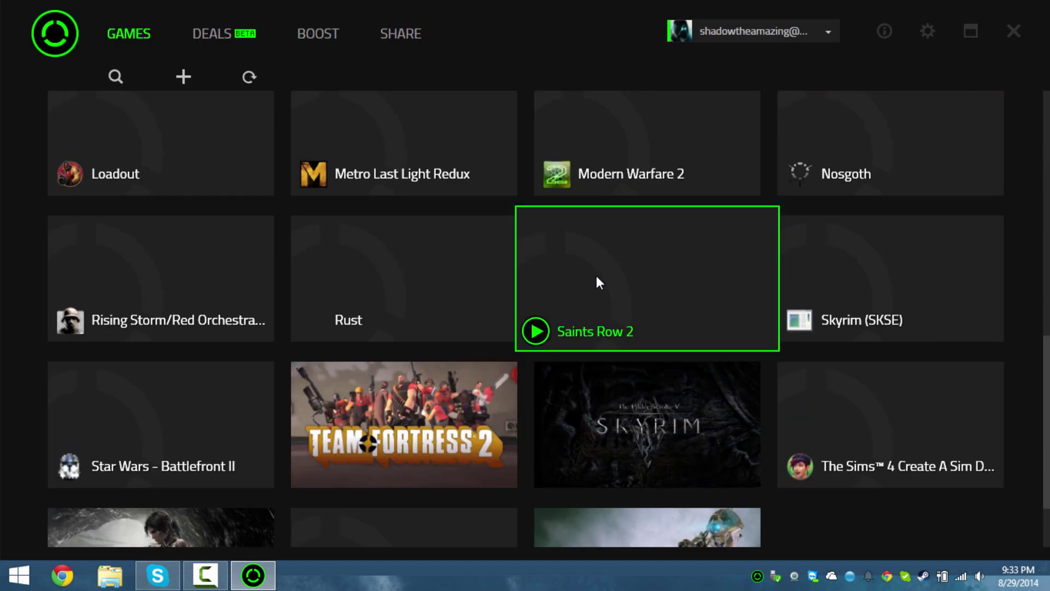
{"action": "scroll", "coordinate": [596, 275], "scroll_direction": "up", "scroll_amount": 8}
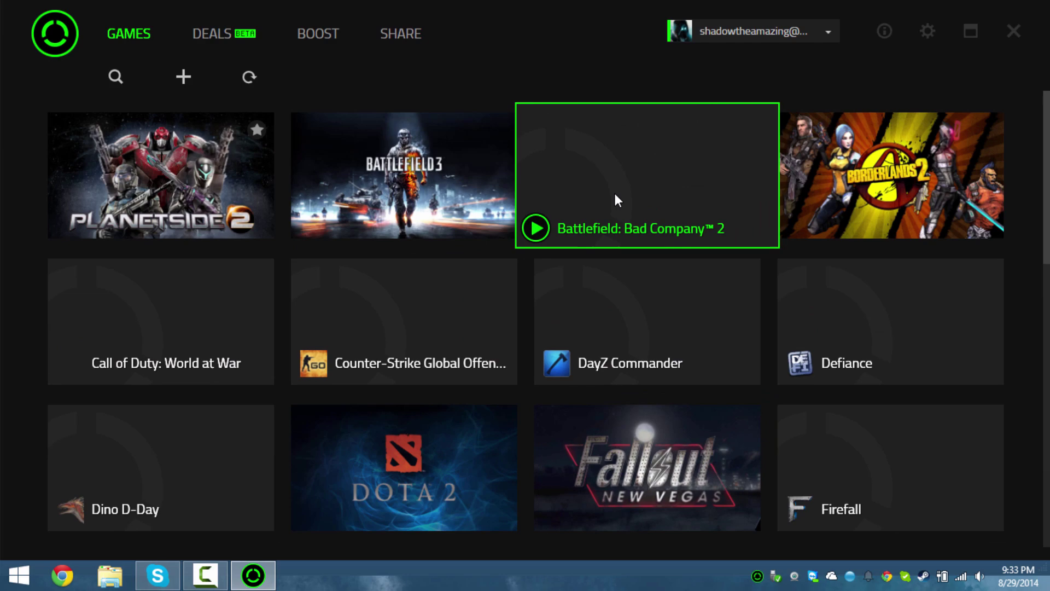
{"action": "scroll", "coordinate": [614, 197], "scroll_direction": "down", "scroll_amount": 7}
{"action": "scroll", "coordinate": [615, 197], "scroll_direction": "down", "scroll_amount": 4}
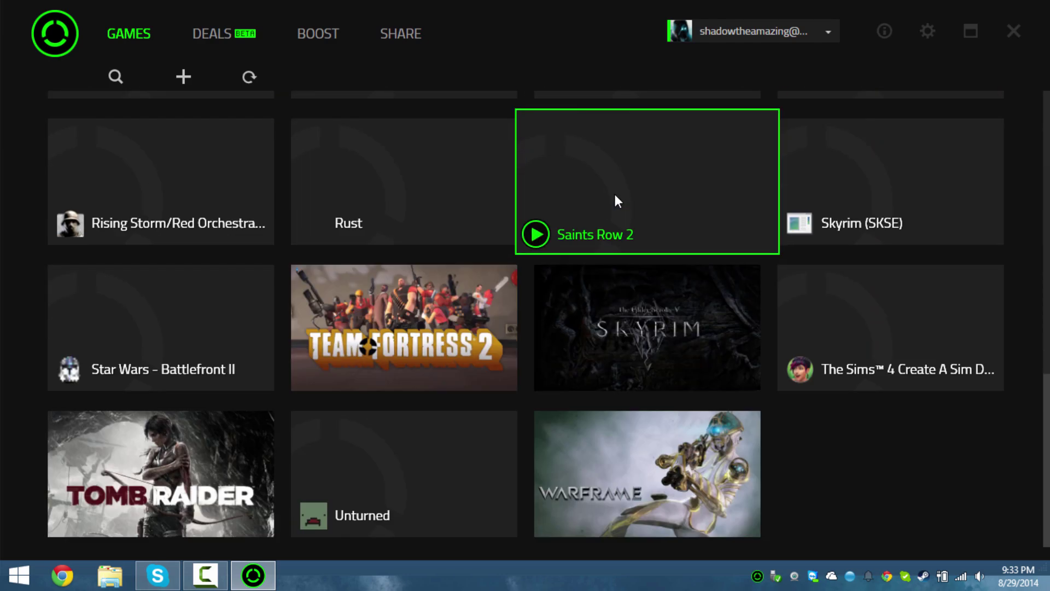
{"action": "scroll", "coordinate": [615, 200], "scroll_direction": "up", "scroll_amount": 10}
{"action": "scroll", "coordinate": [609, 237], "scroll_direction": "up", "scroll_amount": 1}
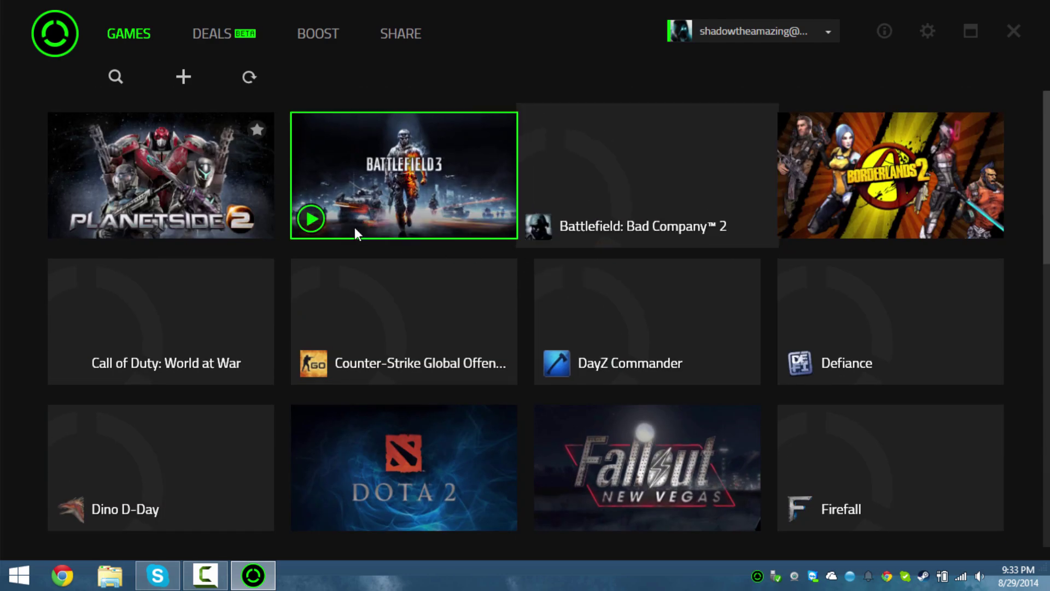
{"action": "left_click", "coordinate": [258, 82]}
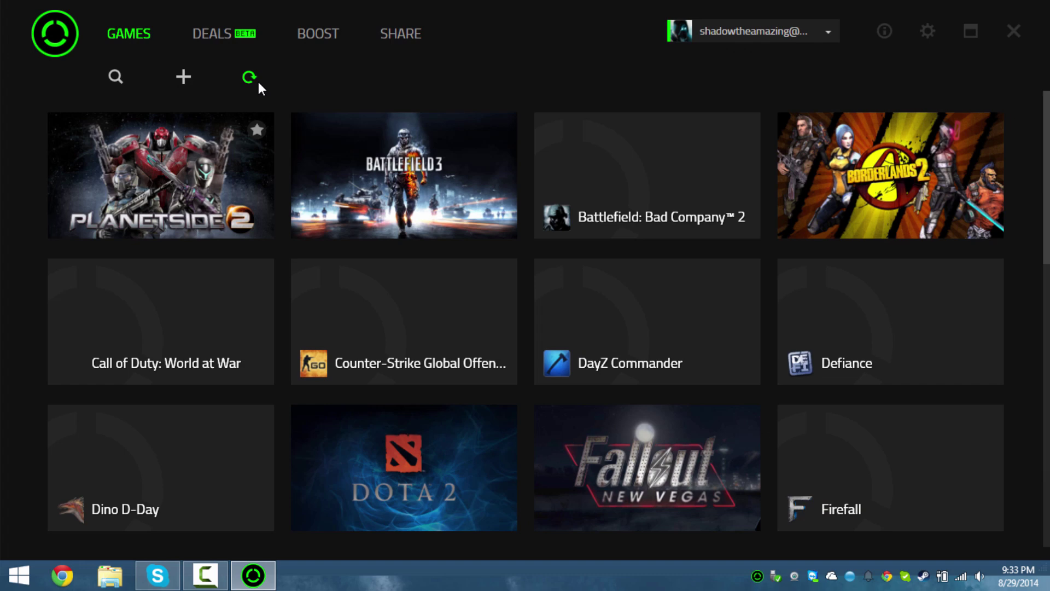
Bring up the Deals page and scroll through the New & Noteworthy and What's Hot discounts.
{"action": "left_click", "coordinate": [242, 31]}
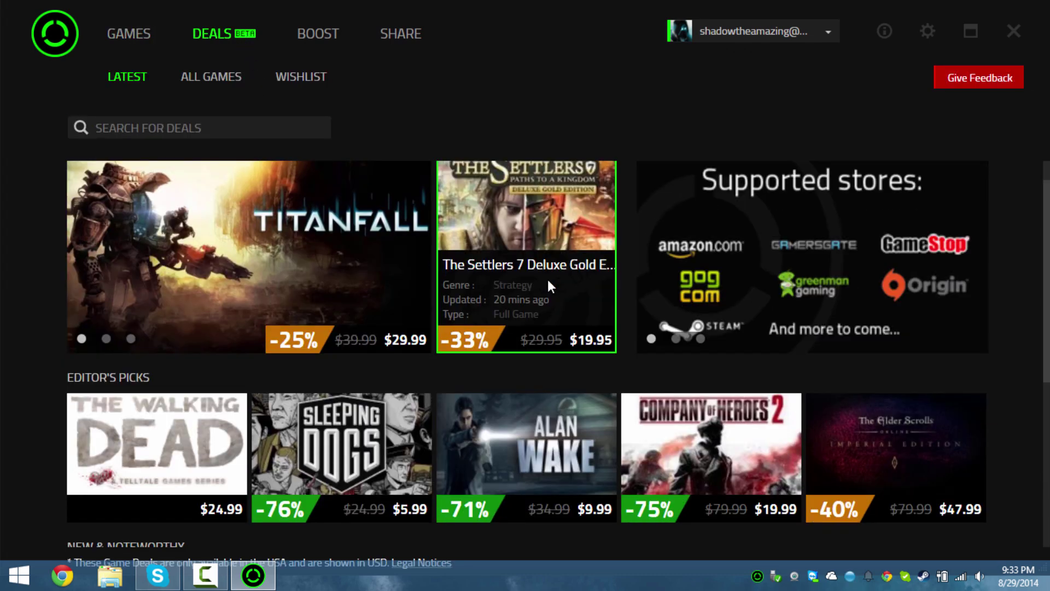
{"action": "scroll", "coordinate": [468, 329], "scroll_direction": "down", "scroll_amount": 5}
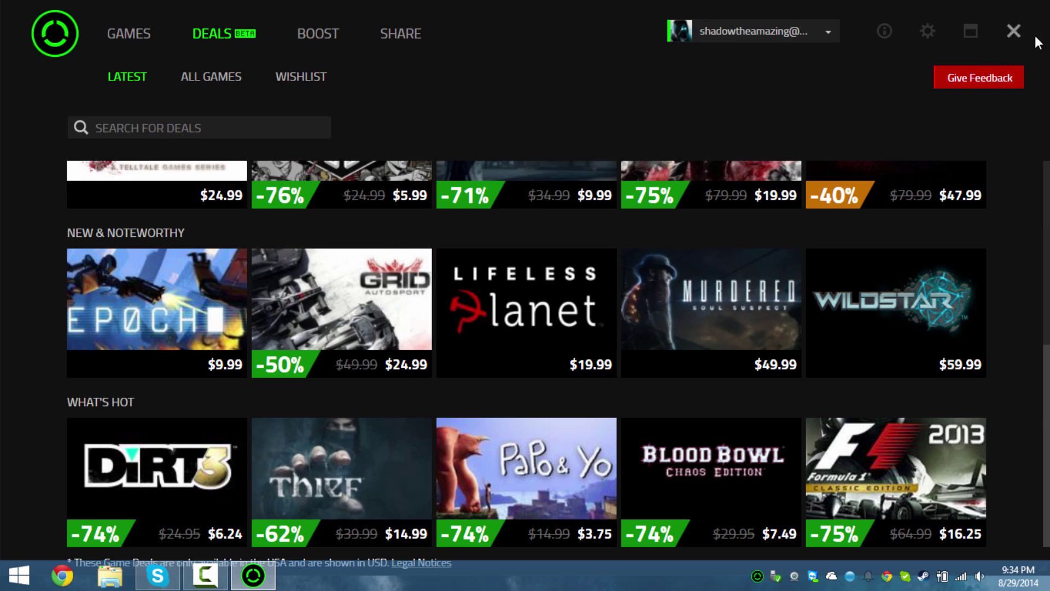
Visit the Give Feedback forums, close the browser window, and nudge the Cortex window slightly.
{"action": "left_click", "coordinate": [983, 83]}
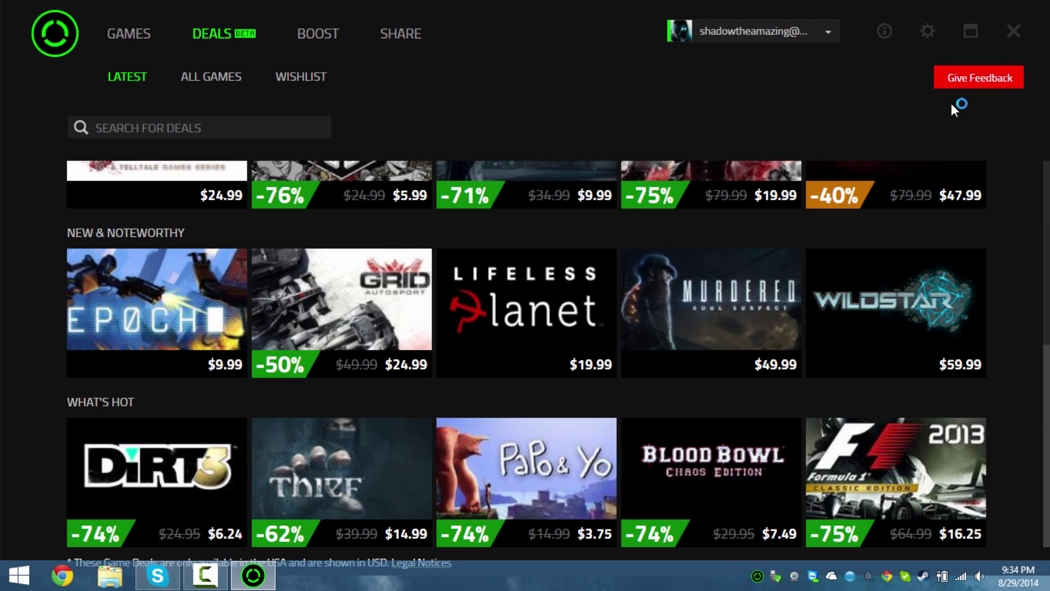
{"action": "left_click", "coordinate": [1041, 7]}
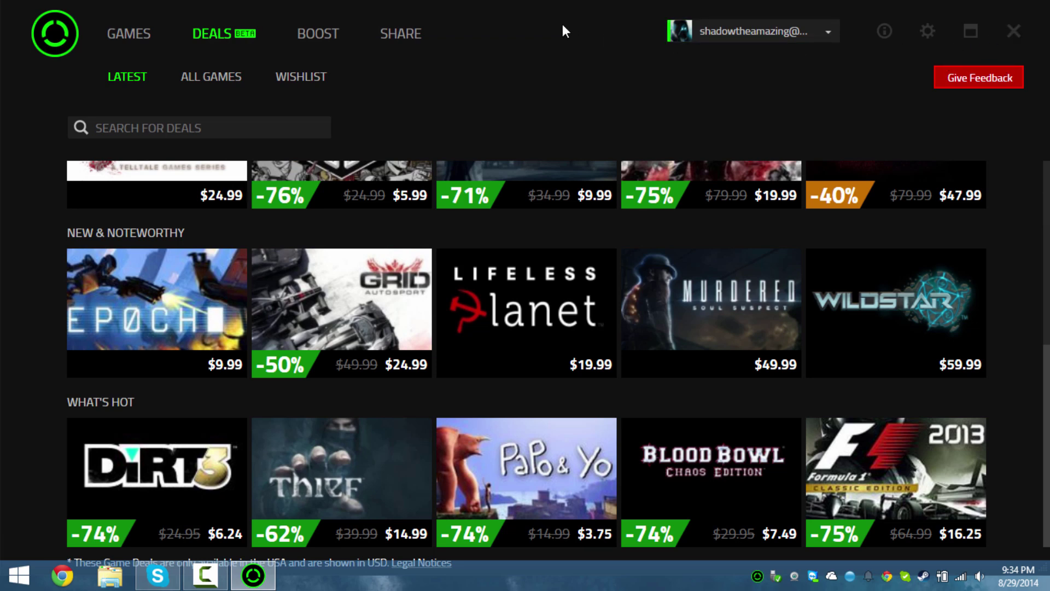
{"action": "mouse_move", "coordinate": [563, 28]}
{"action": "left_mouse_down"}
{"action": "mouse_move", "coordinate": [565, 239]}
{"action": "mouse_move", "coordinate": [555, 5]}
{"action": "mouse_move", "coordinate": [562, 29]}
{"action": "left_mouse_up"}
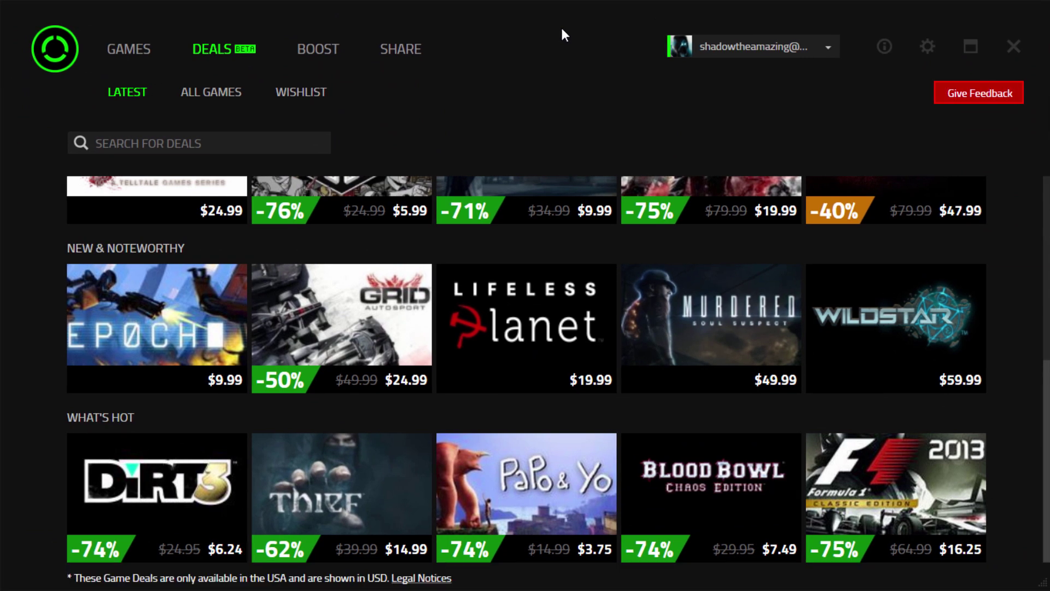